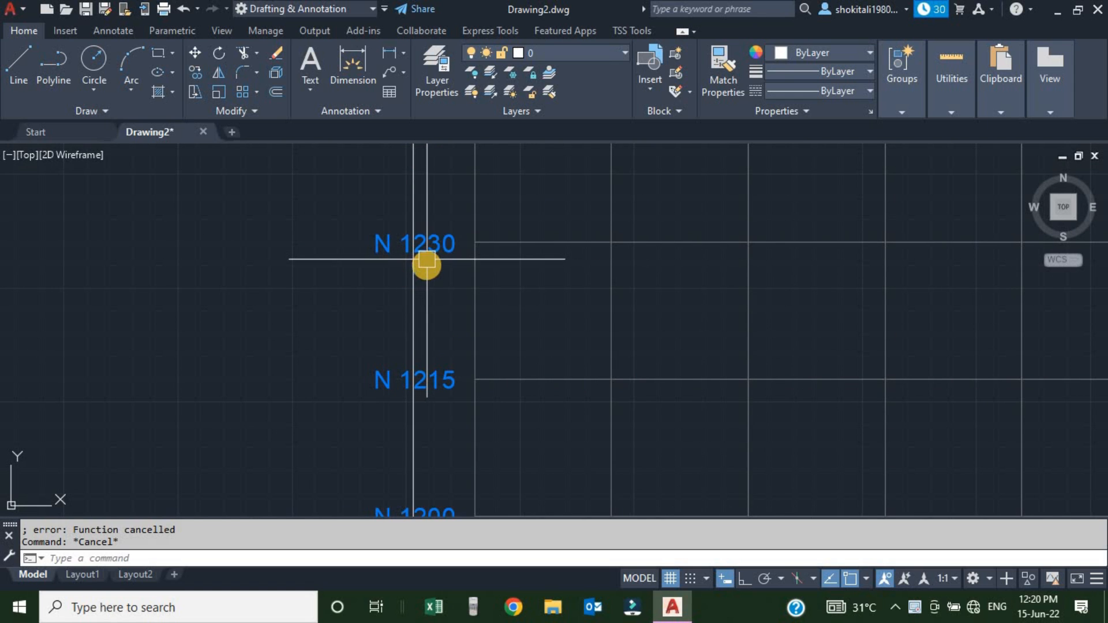
{"action": "scroll", "coordinate": [426, 261], "scroll_direction": "down", "scroll_amount": 5}
{"action": "middle_click_drag", "start_coordinate": [599, 240], "coordinate": [479, 322]}
{"action": "scroll", "coordinate": [480, 322], "scroll_direction": "down", "scroll_amount": 2}
{"action": "middle_click_drag", "start_coordinate": [618, 267], "coordinate": [544, 323]}
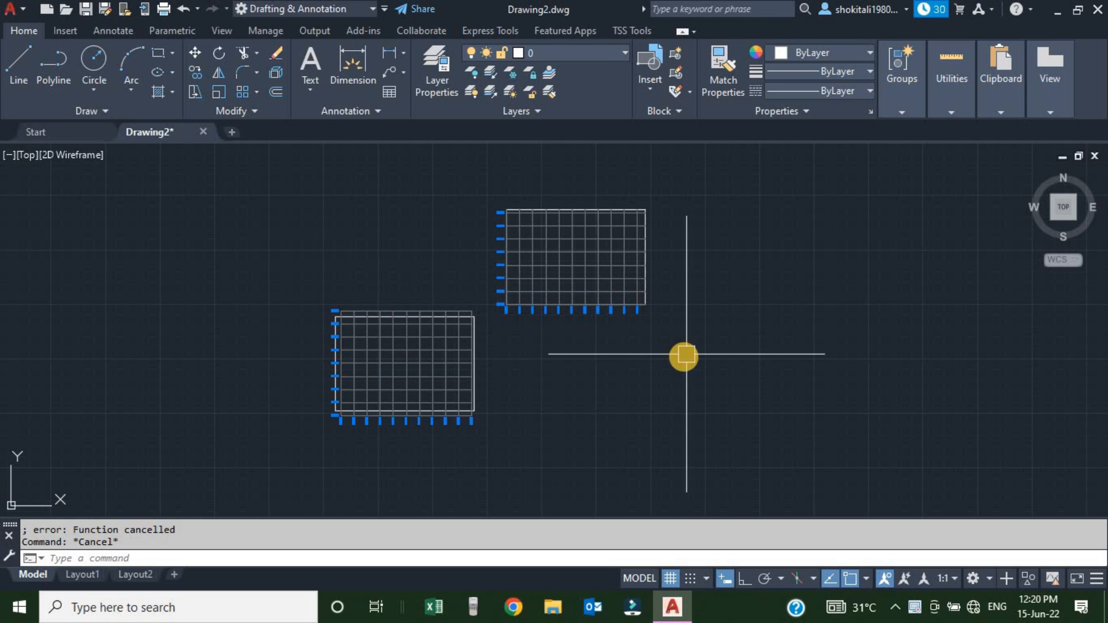
{"action": "middle_click_drag", "start_coordinate": [713, 349], "coordinate": [693, 349]}
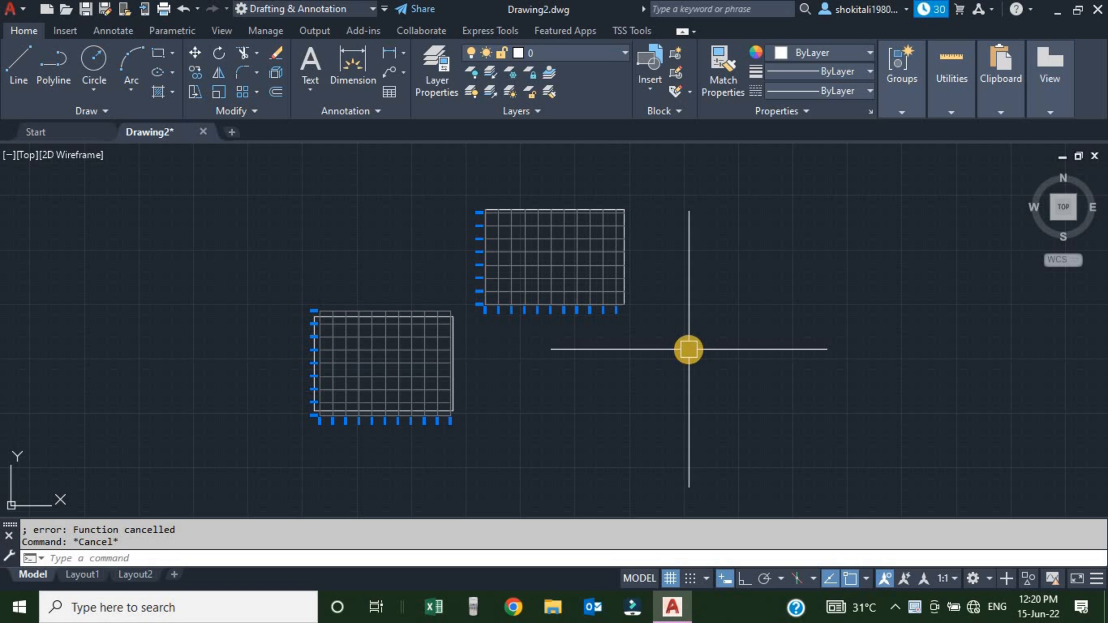
Load the DrawGrid.LSP application from the Lisp folder and close the application loader.
{"action": "key", "text": "Return"}
{"action": "left_click", "coordinate": [521, 103]}
{"action": "left_click", "coordinate": [520, 100]}
{"action": "left_click", "coordinate": [518, 103]}
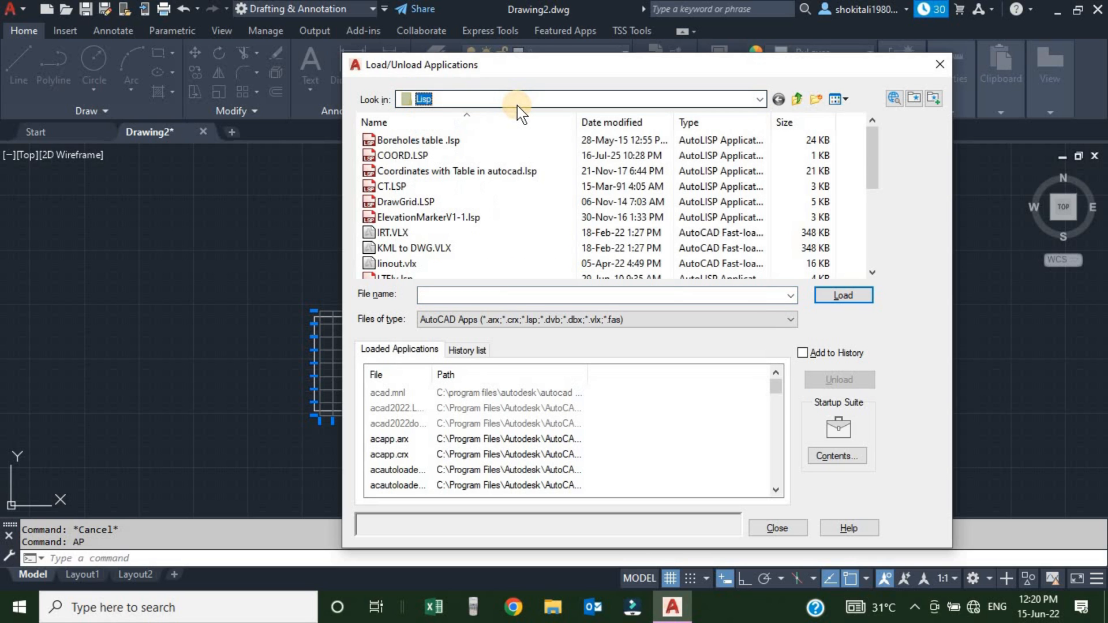
{"action": "left_click", "coordinate": [387, 203]}
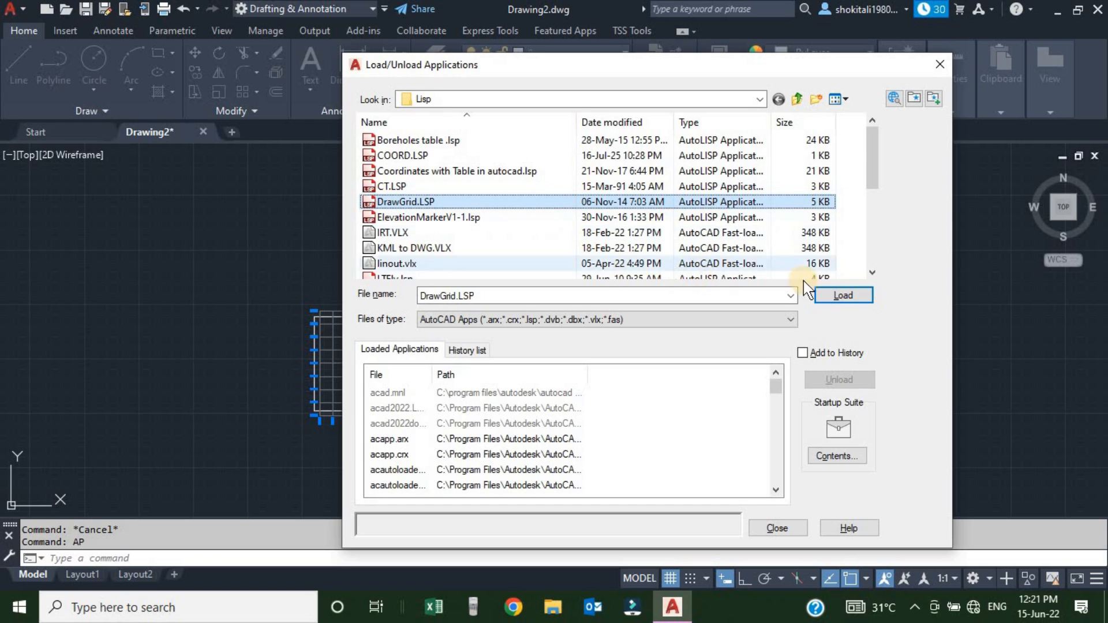
{"action": "left_click", "coordinate": [837, 295]}
{"action": "left_click", "coordinate": [407, 523]}
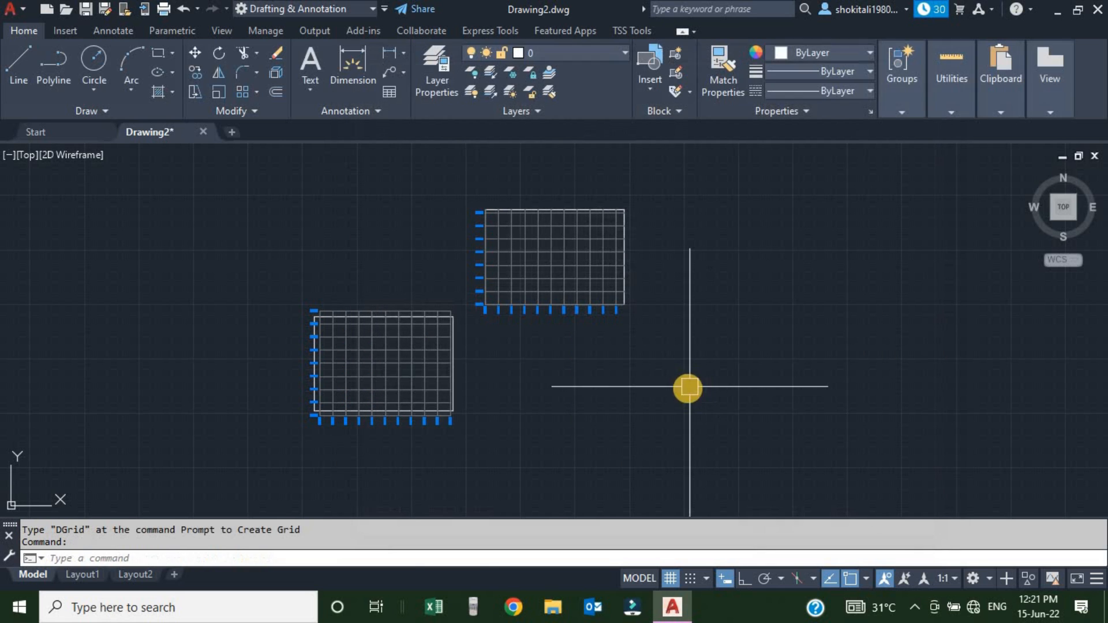
Compare the border rectangles with the grid lines on the two existing labelled grids, selecting each border to check its corners.
{"action": "scroll", "coordinate": [668, 304], "scroll_direction": "up", "scroll_amount": 2}
{"action": "middle_click_drag", "start_coordinate": [668, 304], "coordinate": [748, 292]}
{"action": "scroll", "coordinate": [672, 312], "scroll_direction": "down", "scroll_amount": 2}
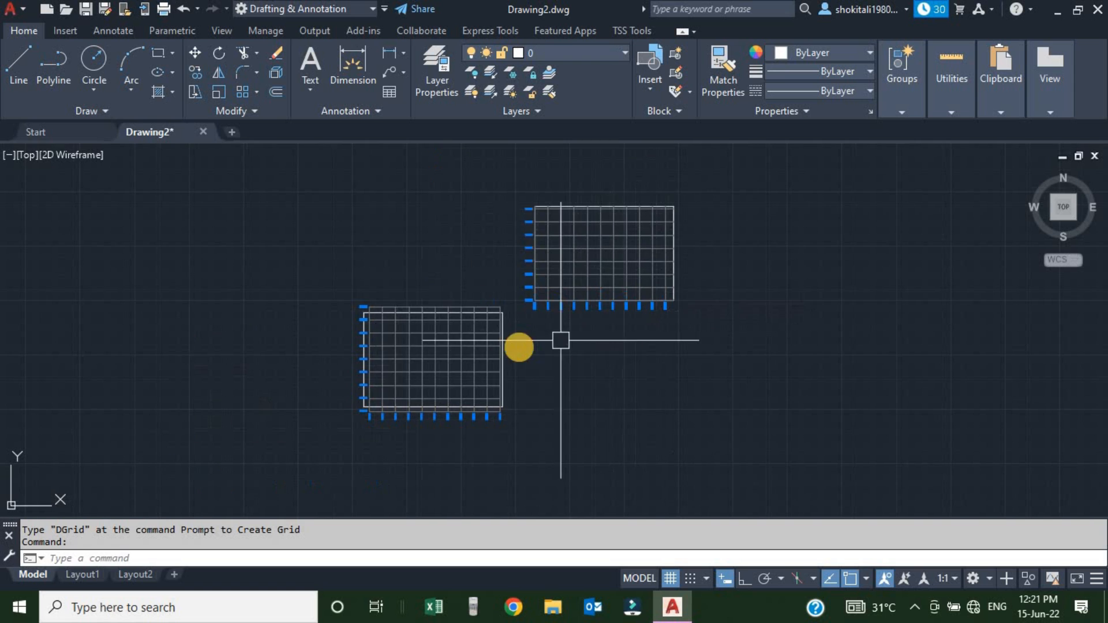
{"action": "scroll", "coordinate": [384, 408], "scroll_direction": "up", "scroll_amount": 8}
{"action": "middle_click_drag", "start_coordinate": [373, 445], "coordinate": [455, 420]}
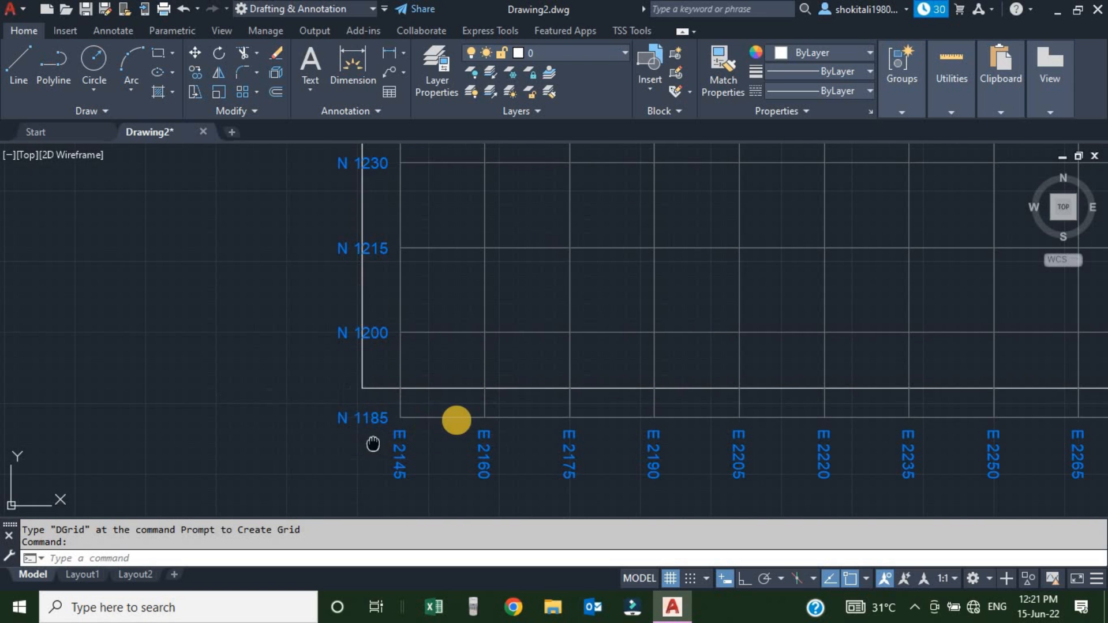
{"action": "scroll", "coordinate": [442, 375], "scroll_direction": "up", "scroll_amount": 2}
{"action": "left_click", "coordinate": [451, 361]}
{"action": "scroll", "coordinate": [452, 361], "scroll_direction": "down", "scroll_amount": 5}
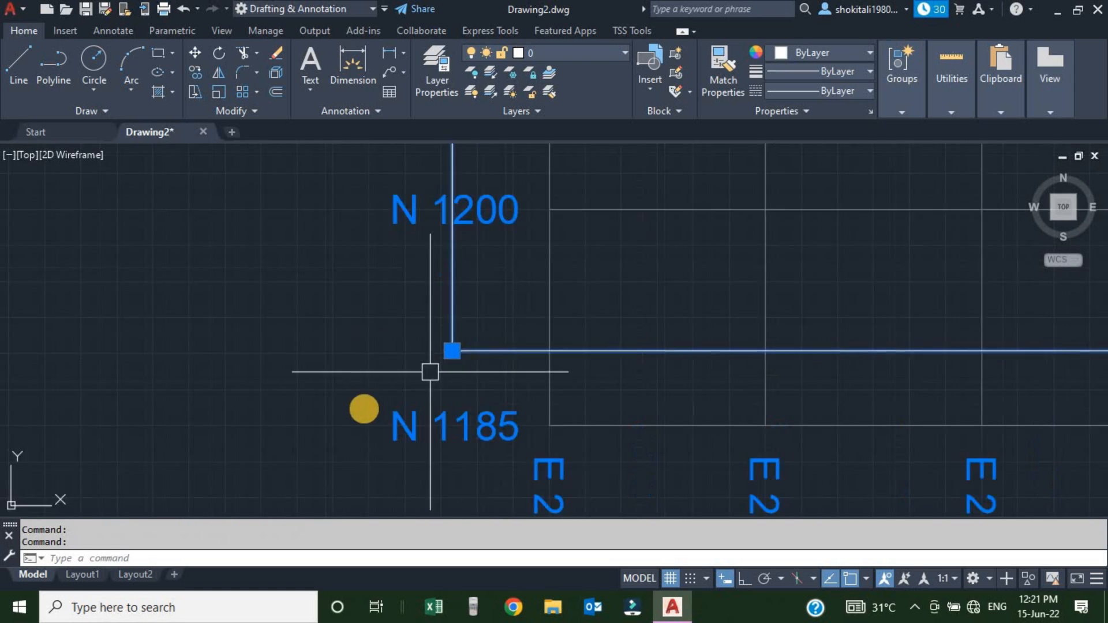
{"action": "scroll", "coordinate": [894, 217], "scroll_direction": "up", "scroll_amount": 5}
{"action": "key", "text": "Escape"}
{"action": "left_click", "coordinate": [889, 218]}
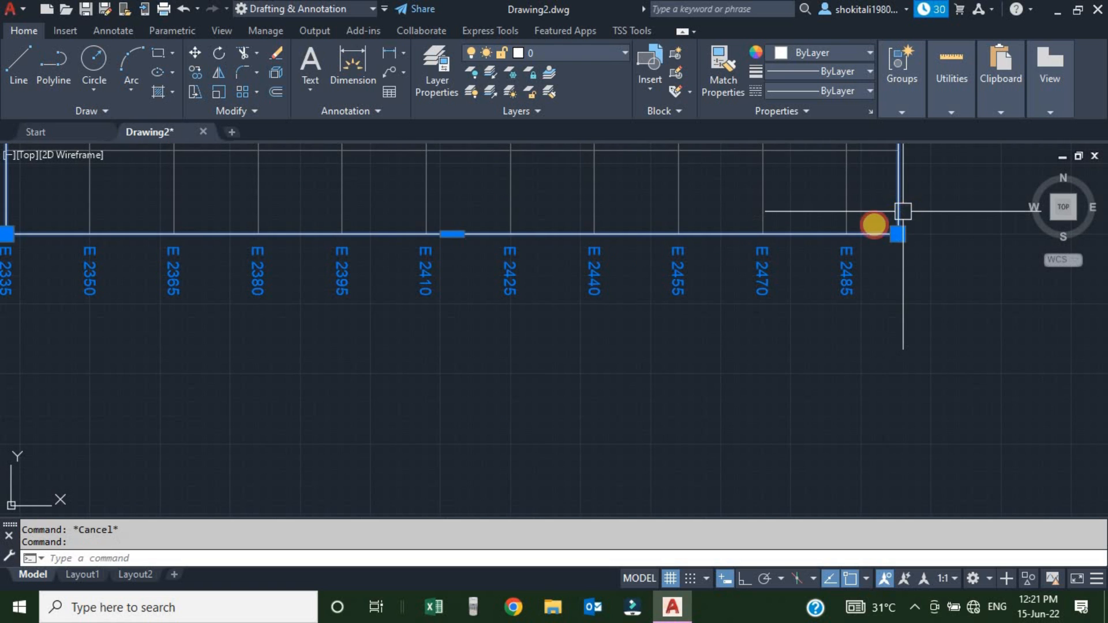
{"action": "scroll", "coordinate": [892, 225], "scroll_direction": "down", "scroll_amount": 5}
{"action": "key", "text": "Escape"}
Examine the coordinate labels and the grid-to-border alignment at the lower-left corners of both existing grids.
{"action": "scroll", "coordinate": [537, 323], "scroll_direction": "up", "scroll_amount": 8}
{"action": "middle_click_drag", "start_coordinate": [611, 300], "coordinate": [547, 359]}
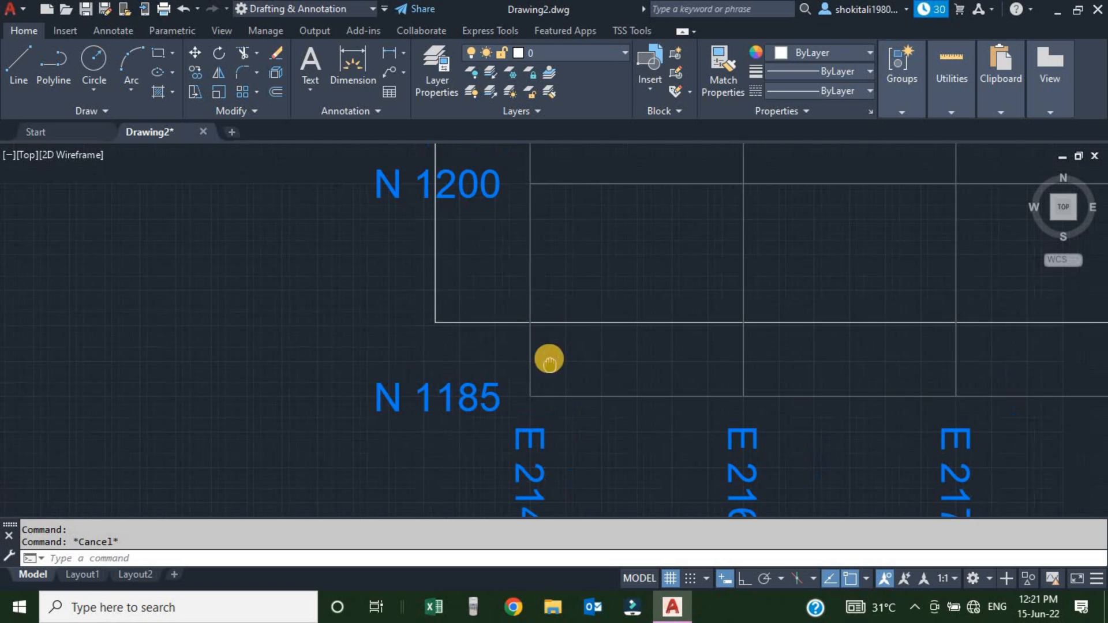
{"action": "scroll", "coordinate": [548, 355], "scroll_direction": "down", "scroll_amount": 2}
{"action": "scroll", "coordinate": [528, 376], "scroll_direction": "up", "scroll_amount": 2}
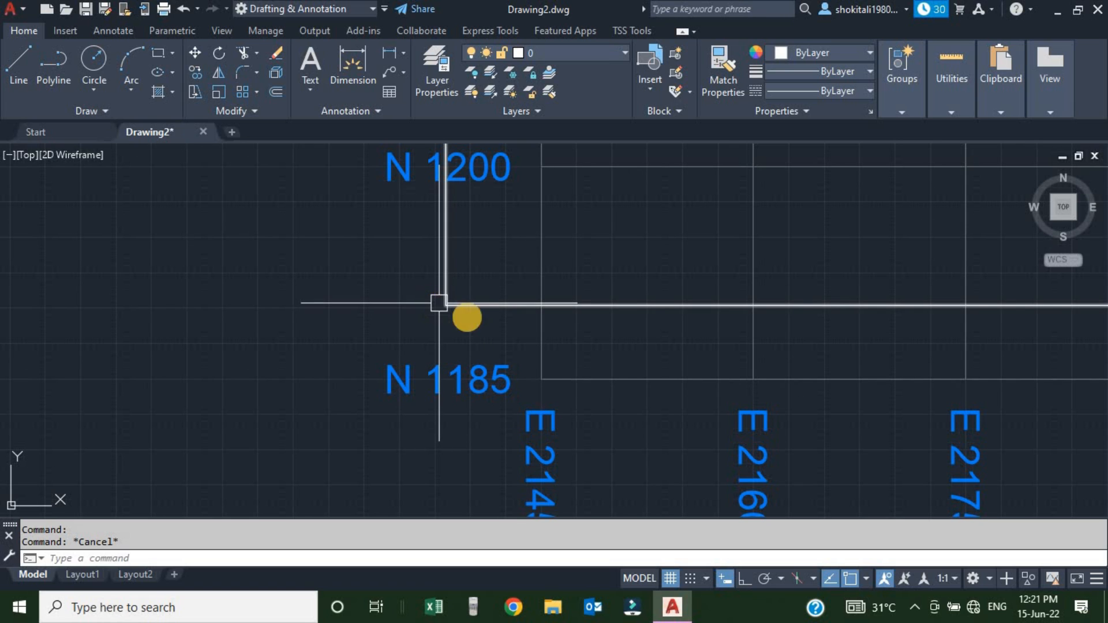
{"action": "scroll", "coordinate": [519, 386], "scroll_direction": "down", "scroll_amount": 5}
{"action": "scroll", "coordinate": [579, 319], "scroll_direction": "up", "scroll_amount": 6}
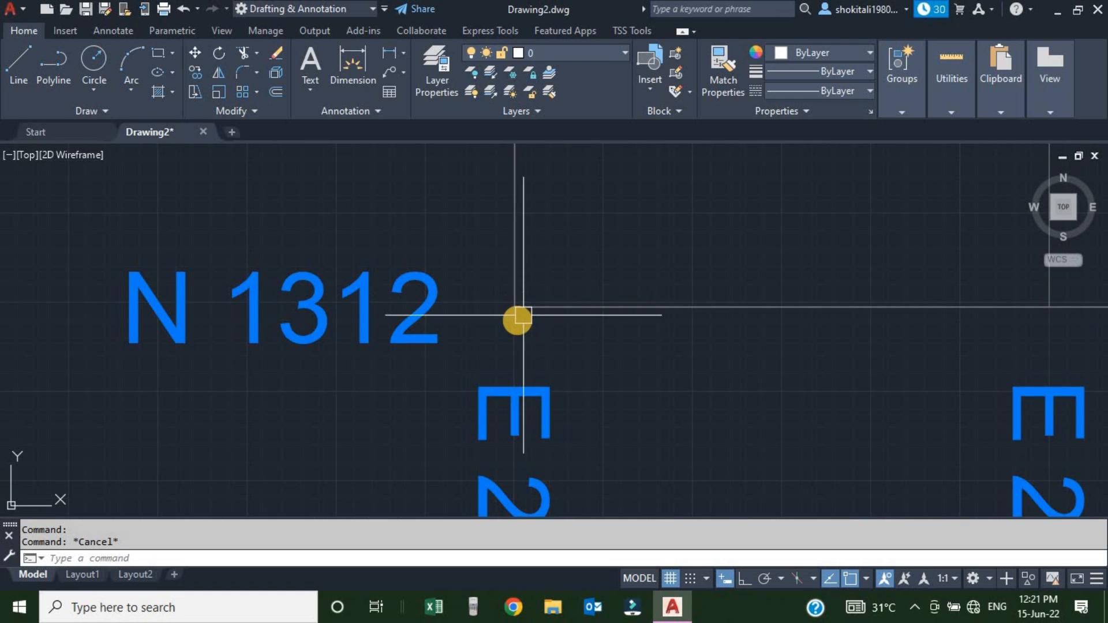
{"action": "scroll", "coordinate": [518, 320], "scroll_direction": "down", "scroll_amount": 2}
{"action": "scroll", "coordinate": [517, 319], "scroll_direction": "down", "scroll_amount": 4}
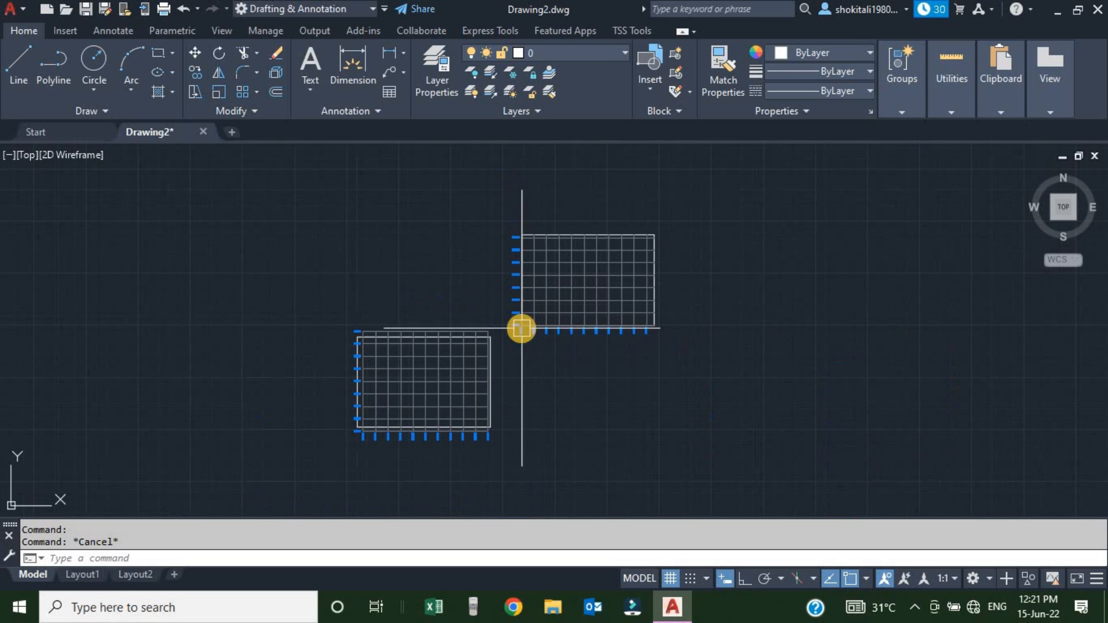
{"action": "scroll", "coordinate": [516, 351], "scroll_direction": "up", "scroll_amount": 2}
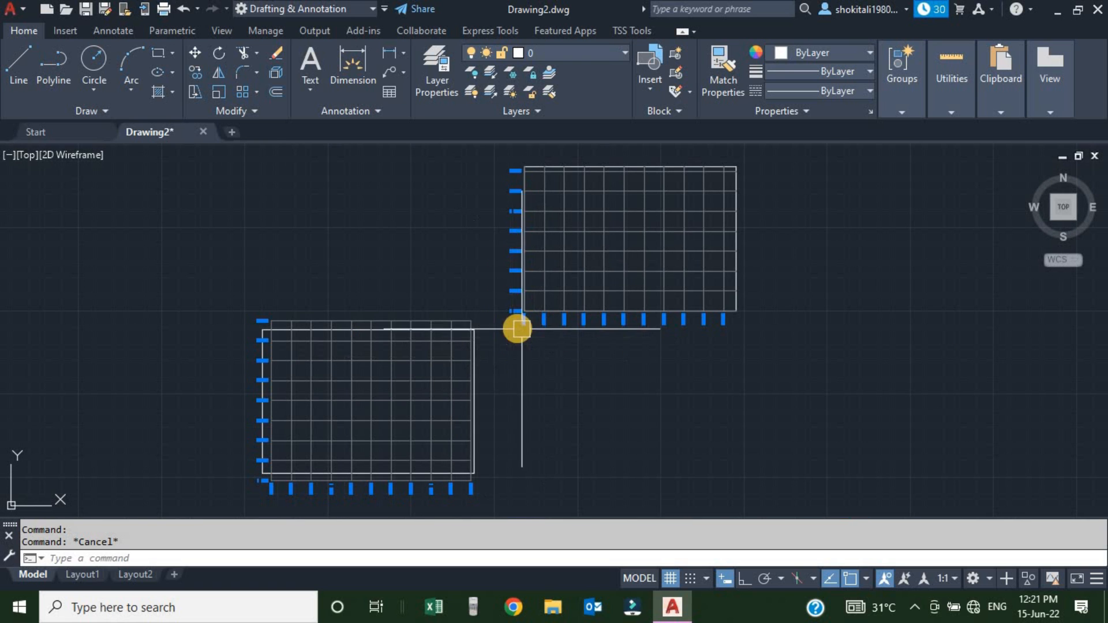
{"action": "scroll", "coordinate": [518, 332], "scroll_direction": "down", "scroll_amount": 2}
{"action": "scroll", "coordinate": [362, 411], "scroll_direction": "up", "scroll_amount": 8}
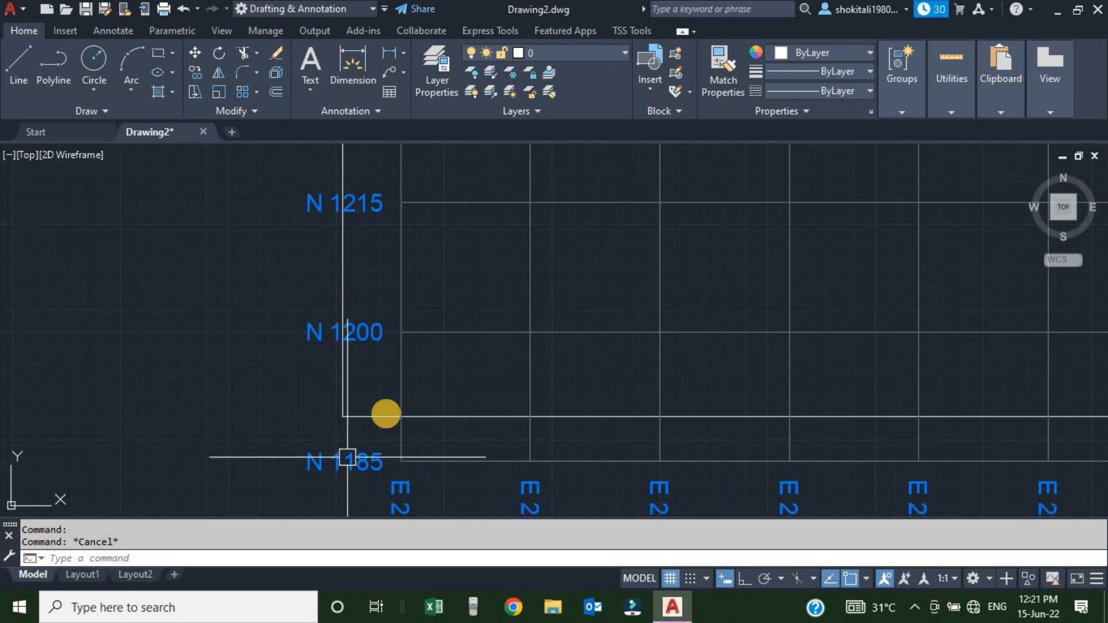
{"action": "scroll", "coordinate": [421, 365], "scroll_direction": "up", "scroll_amount": 2}
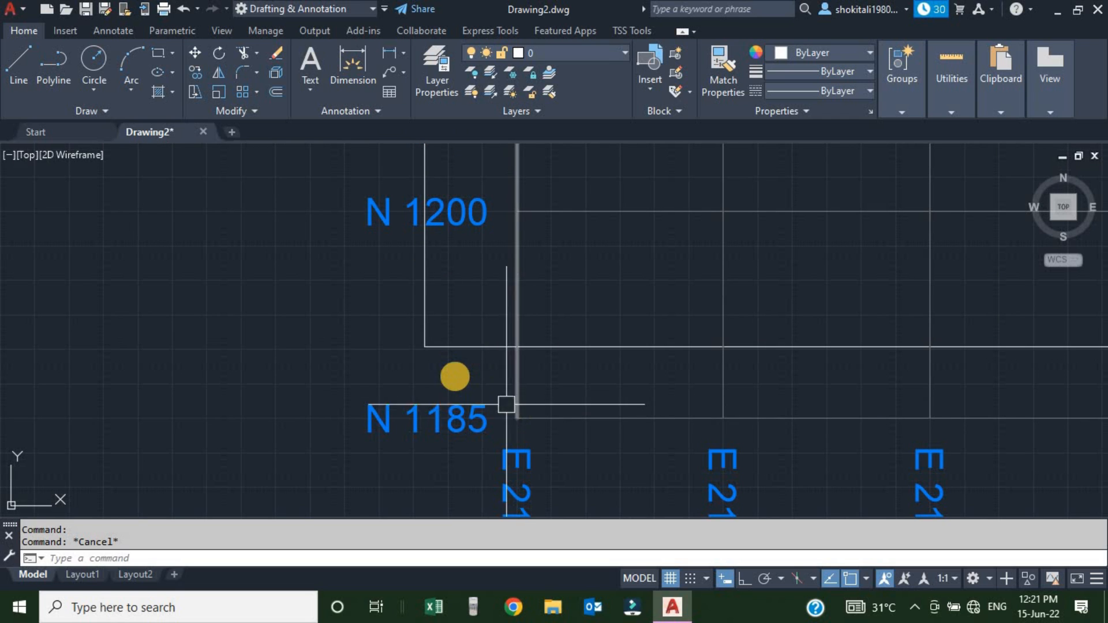
Draw a rectangle about 187 by 127 units in the empty area to the right of the existing grids.
{"action": "scroll", "coordinate": [445, 369], "scroll_direction": "down", "scroll_amount": 5}
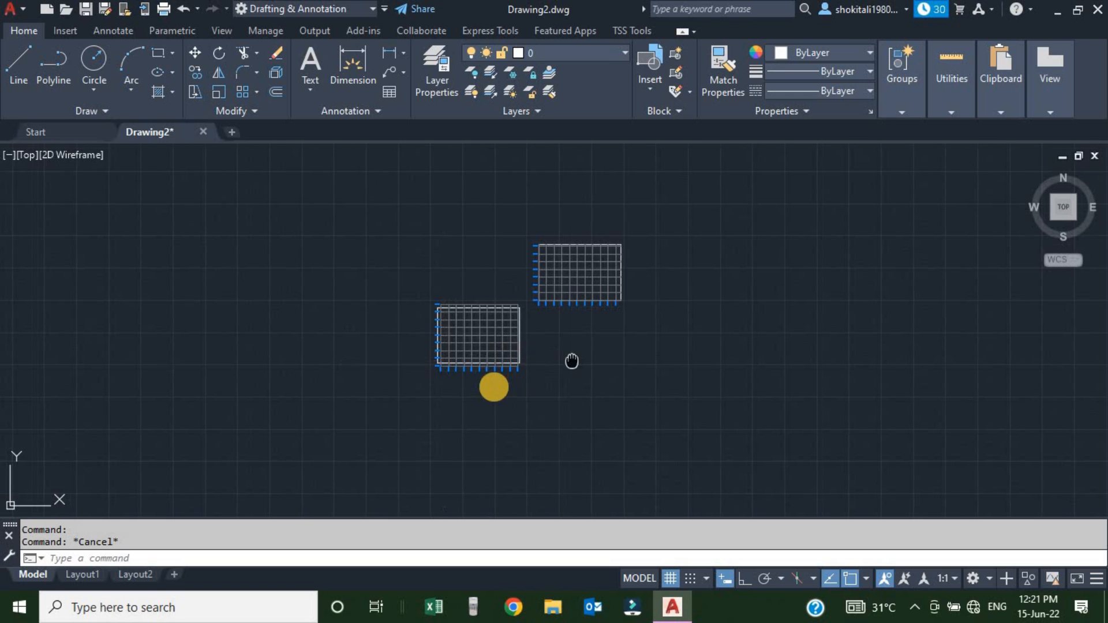
{"action": "middle_click_drag", "start_coordinate": [572, 361], "coordinate": [493, 383]}
{"action": "key", "text": "Return"}
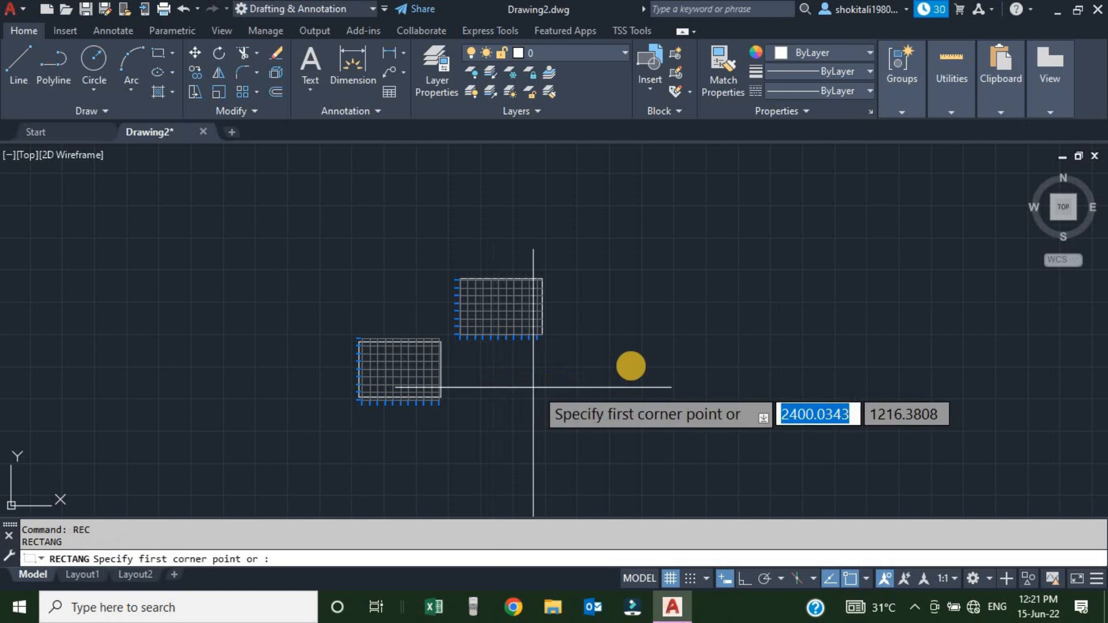
{"action": "left_click", "coordinate": [632, 361]}
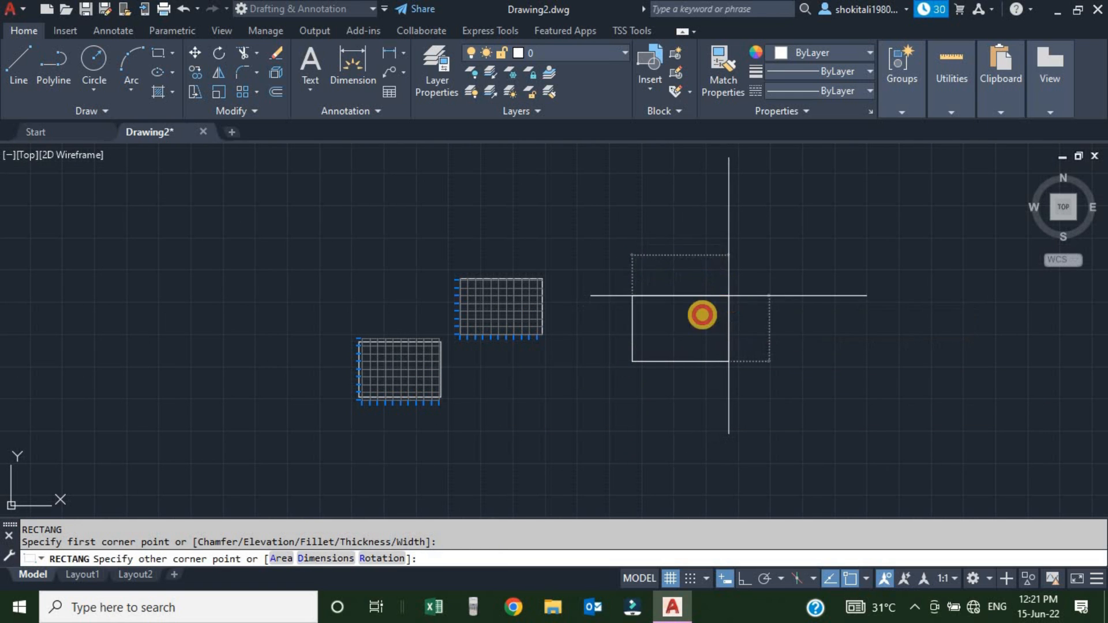
{"action": "left_click", "coordinate": [729, 295]}
Copy the new rectangle once, placing the duplicate above and to the right of the original.
{"action": "type", "text": "co"}
{"action": "key", "text": "Return"}
{"action": "left_click", "coordinate": [649, 362]}
{"action": "key", "text": "Return"}
{"action": "left_click", "coordinate": [652, 366]}
{"action": "left_click", "coordinate": [764, 307]}
{"action": "key", "text": "Escape"}
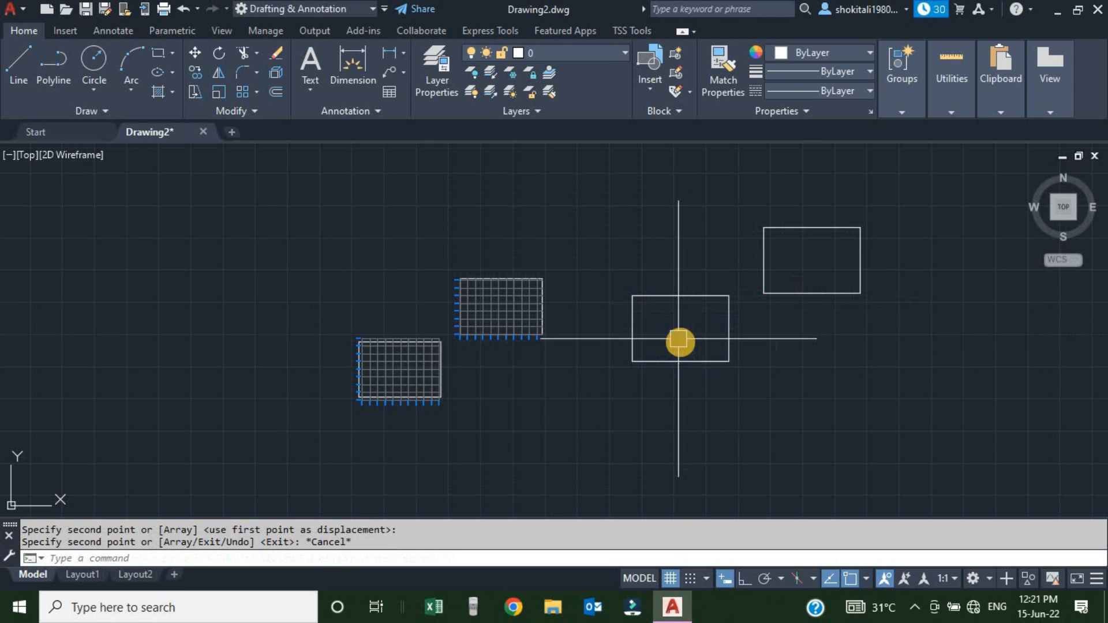
Create a DGRID grid over the original rectangle from lower-left to top-right corner, with object snap off, interval 15 and no snapping to grid points.
{"action": "scroll", "coordinate": [638, 388], "scroll_direction": "up", "scroll_amount": 5}
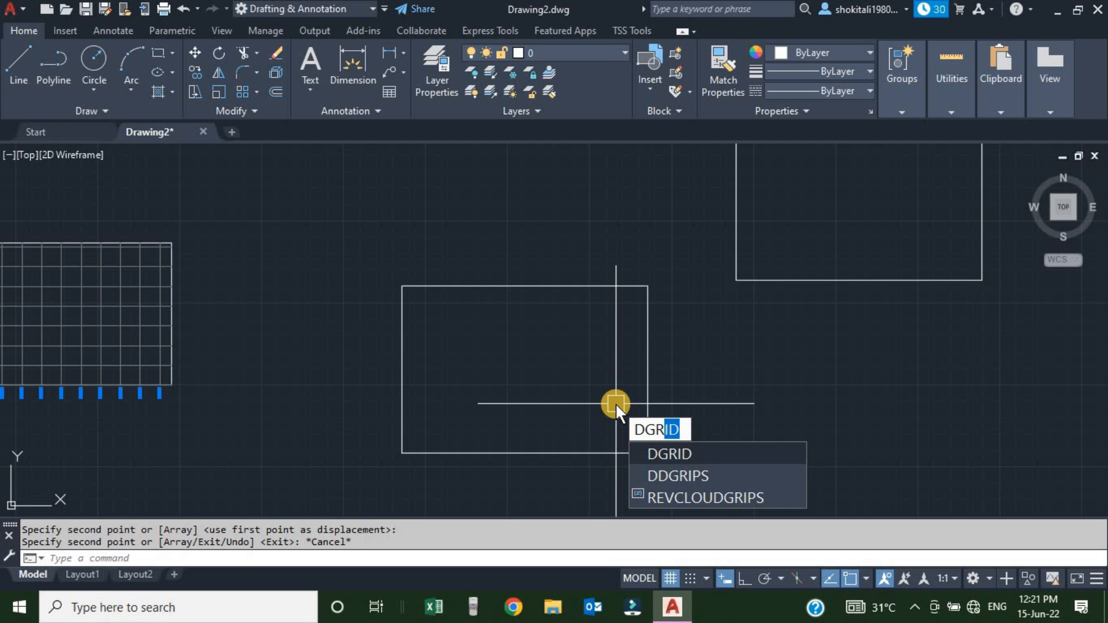
{"action": "key", "text": "Return"}
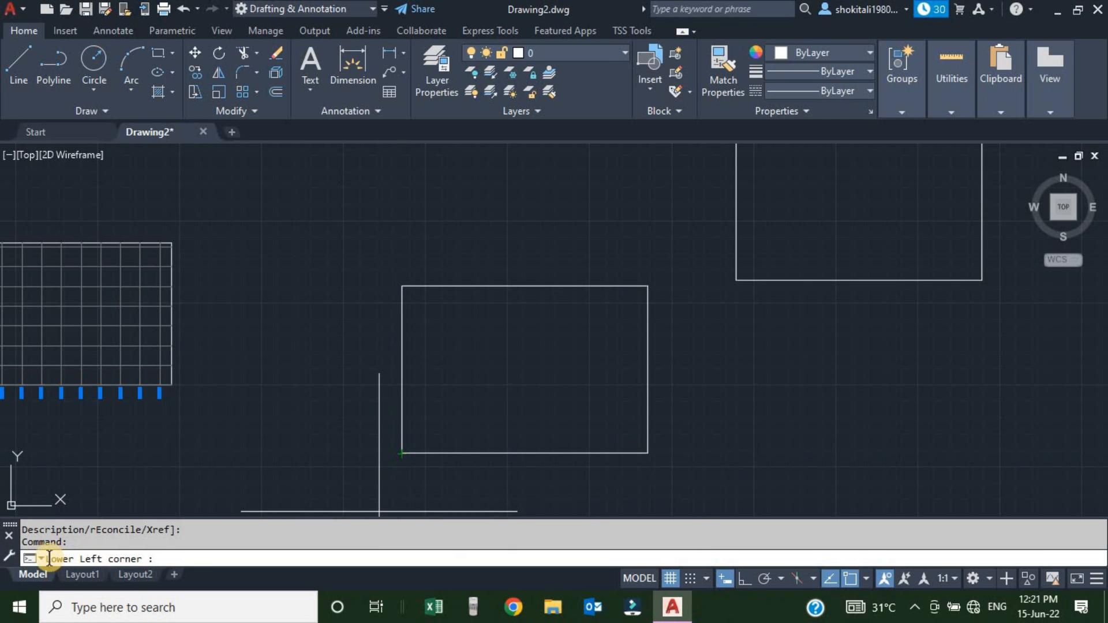
{"action": "left_click", "coordinate": [401, 455]}
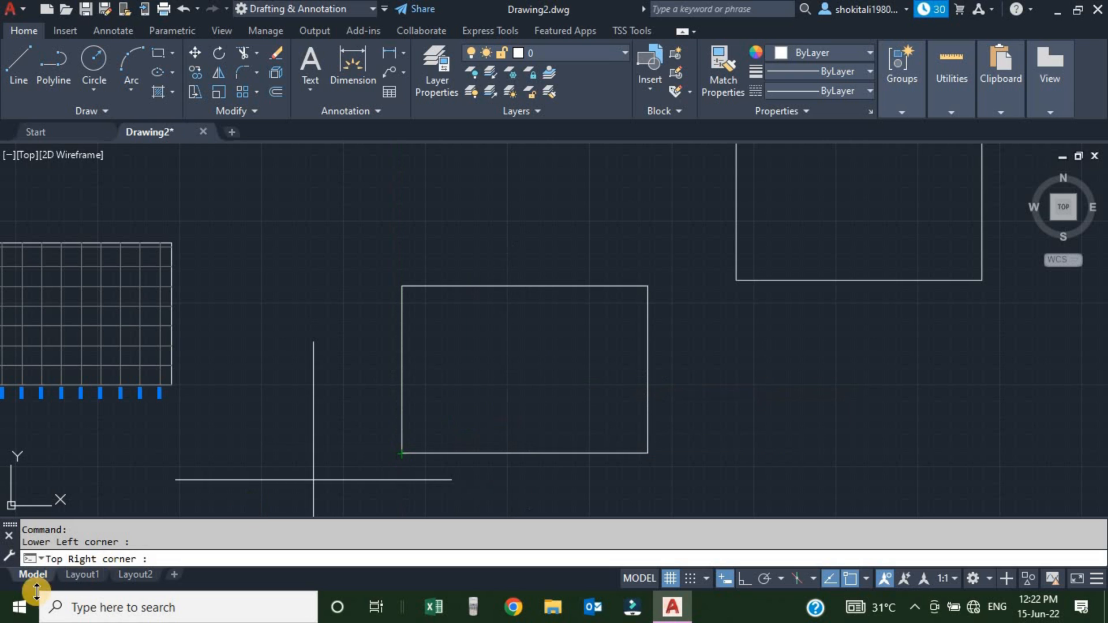
{"action": "left_click", "coordinate": [647, 287]}
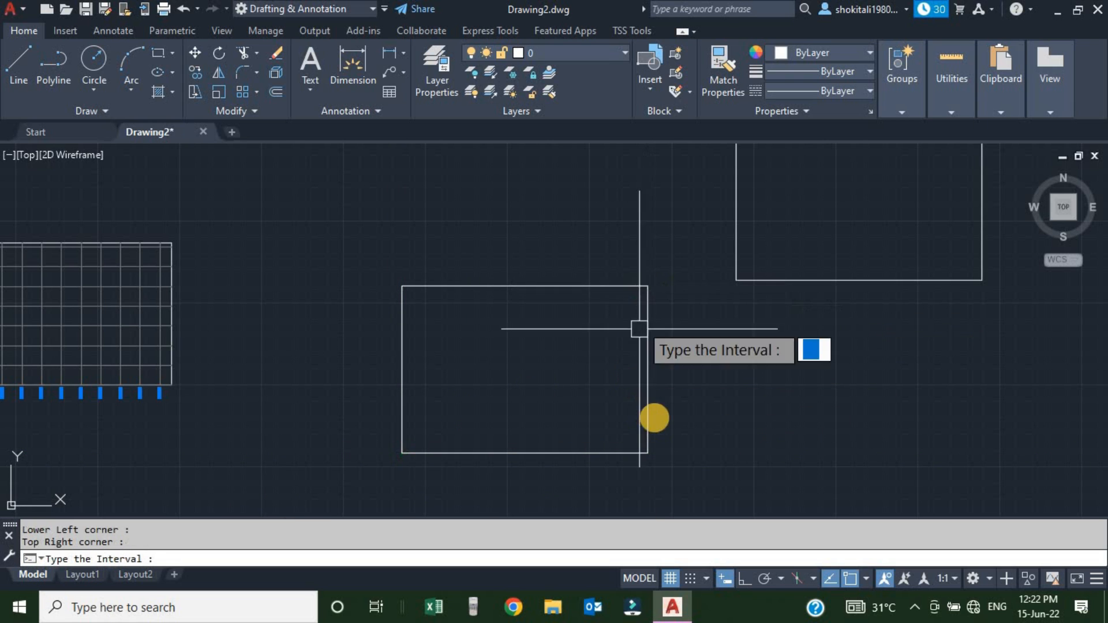
{"action": "left_click", "coordinate": [850, 577]}
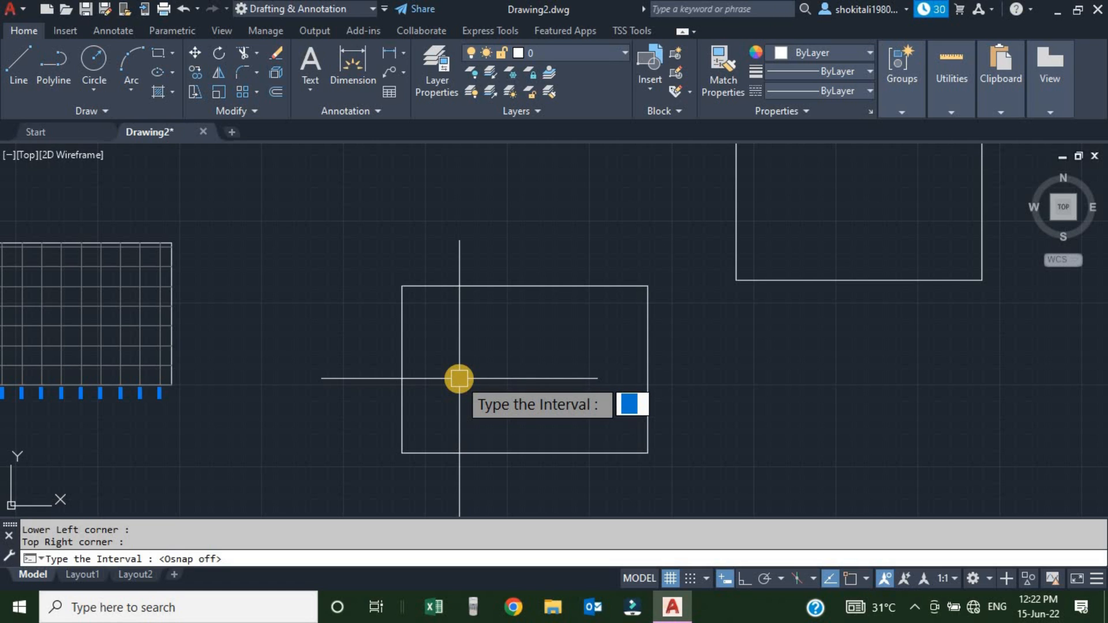
{"action": "type", "text": "15"}
{"action": "key", "text": "Return"}
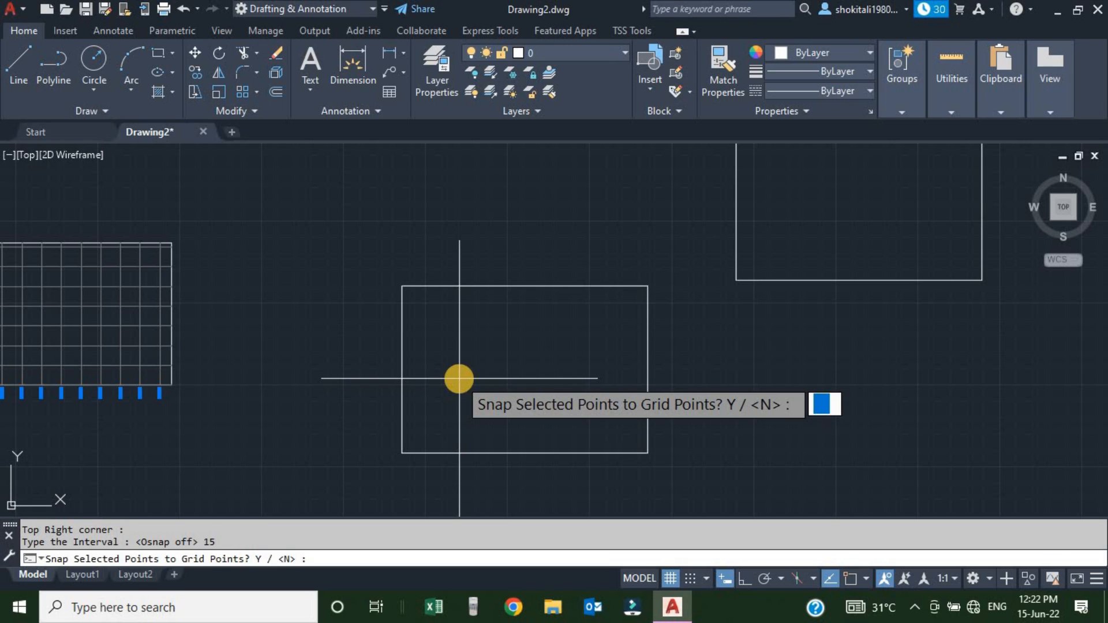
{"action": "key", "text": "Return"}
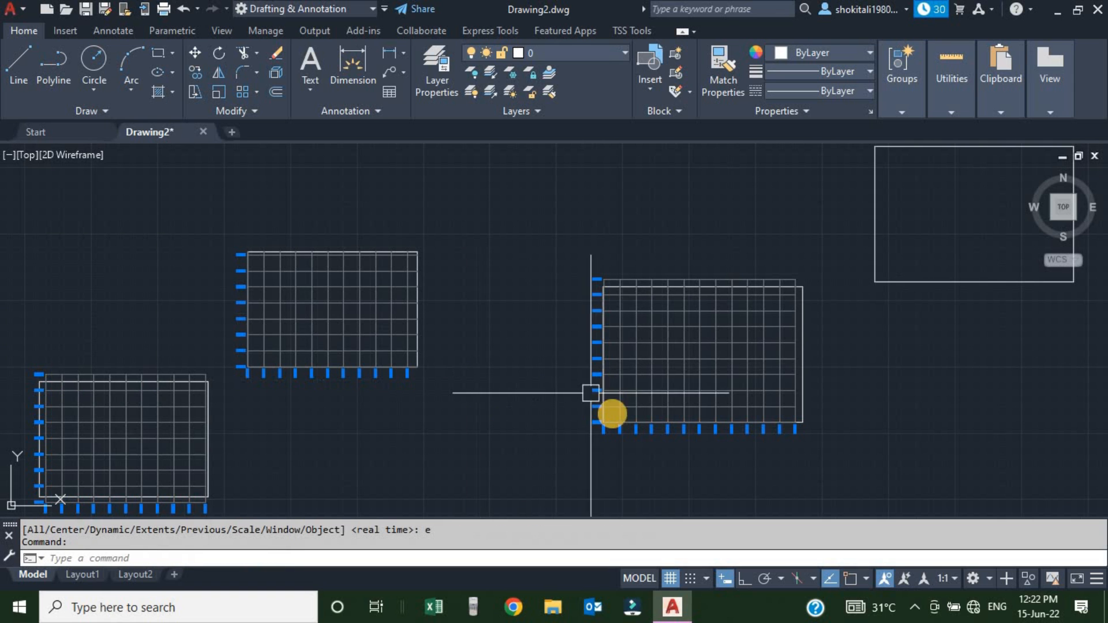
Inspect the lower-left corner of the new grid near the N 1260 label, selecting its outer grid line.
{"action": "scroll", "coordinate": [601, 423], "scroll_direction": "up", "scroll_amount": 3}
{"action": "scroll", "coordinate": [591, 429], "scroll_direction": "up", "scroll_amount": 10}
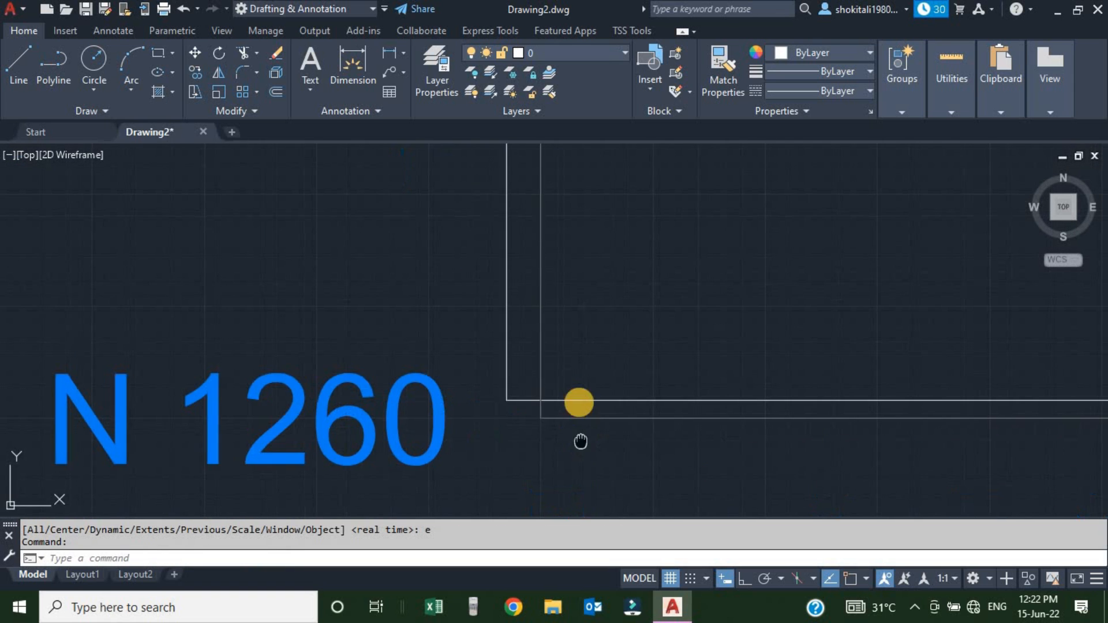
{"action": "scroll", "coordinate": [538, 383], "scroll_direction": "down", "scroll_amount": 5}
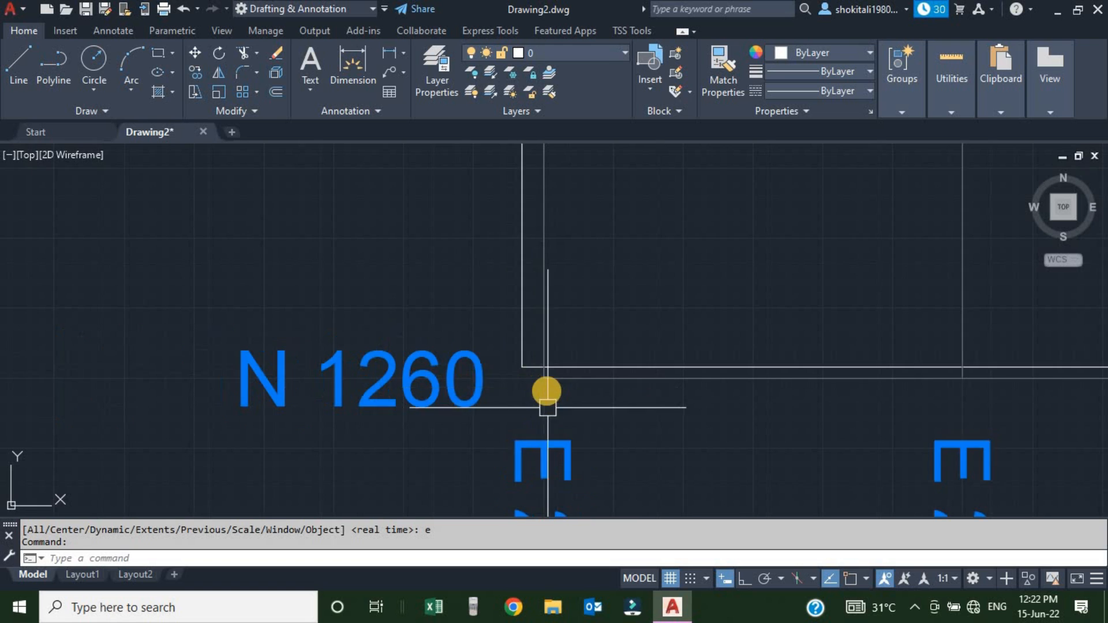
{"action": "scroll", "coordinate": [549, 362], "scroll_direction": "up", "scroll_amount": 4}
{"action": "left_click", "coordinate": [548, 358]}
{"action": "scroll", "coordinate": [531, 358], "scroll_direction": "down", "scroll_amount": 1}
{"action": "scroll", "coordinate": [527, 362], "scroll_direction": "up", "scroll_amount": 3}
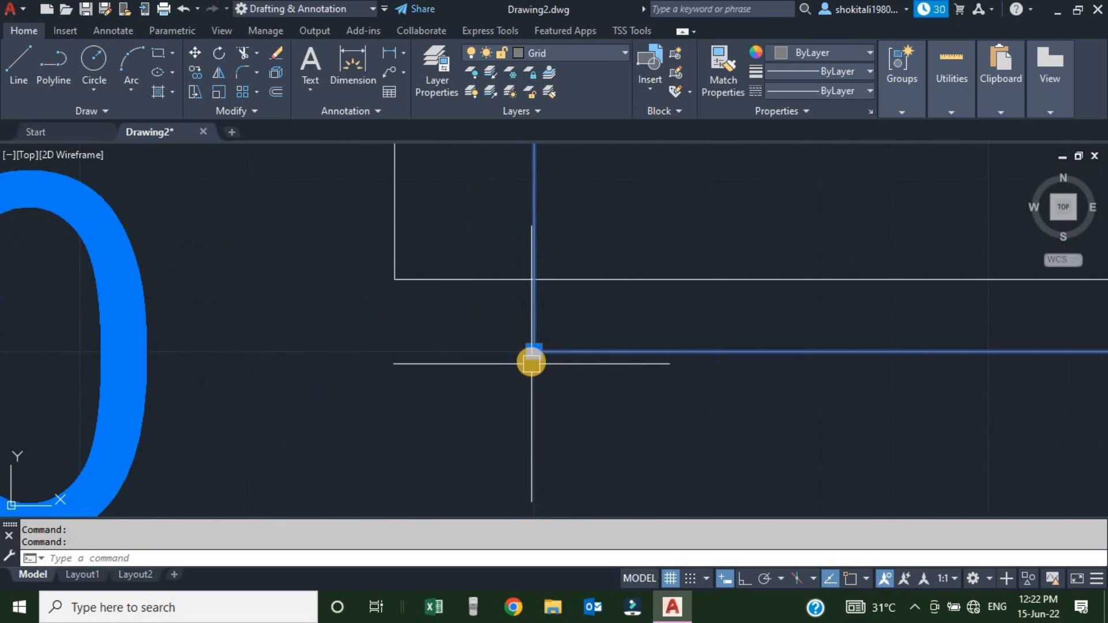
{"action": "scroll", "coordinate": [504, 383], "scroll_direction": "down", "scroll_amount": 5}
{"action": "key", "text": "Escape"}
{"action": "scroll", "coordinate": [502, 360], "scroll_direction": "up", "scroll_amount": 2}
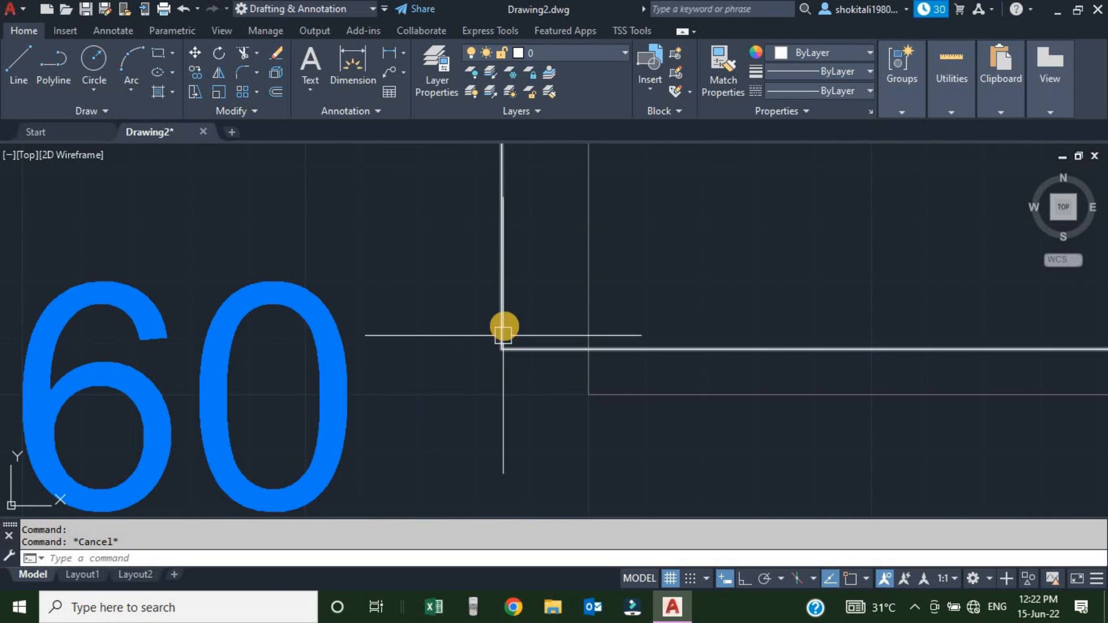
Check the lower-left vertex of the bounding rectangle against the corner of the new grid.
{"action": "left_click", "coordinate": [501, 348]}
{"action": "scroll", "coordinate": [502, 360], "scroll_direction": "up", "scroll_amount": 3}
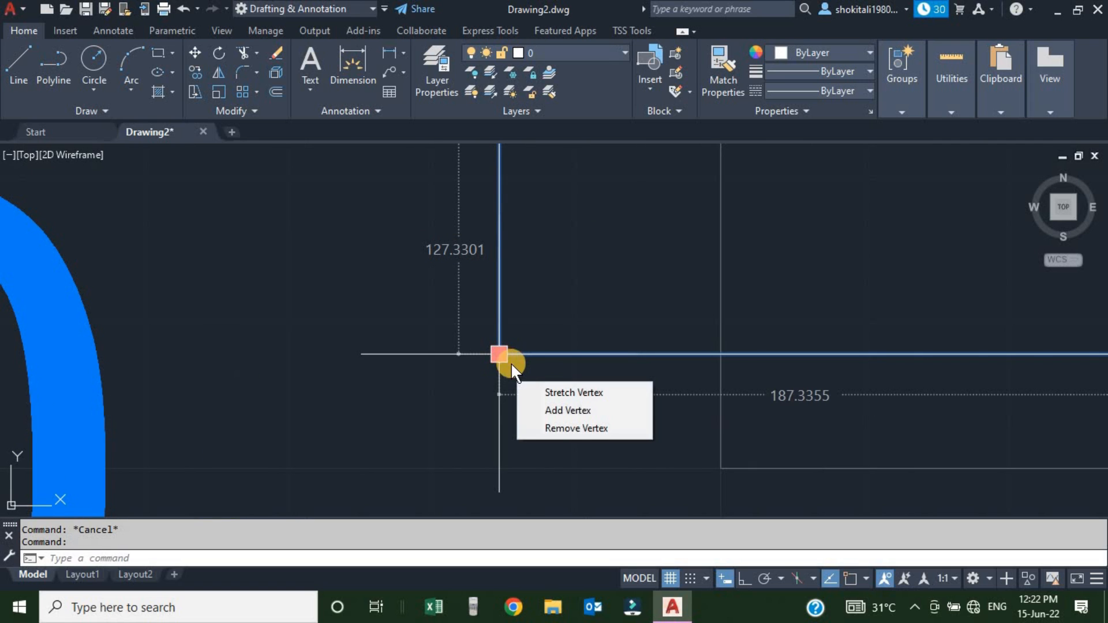
{"action": "key", "text": "Escape"}
{"action": "scroll", "coordinate": [469, 369], "scroll_direction": "down", "scroll_amount": 3}
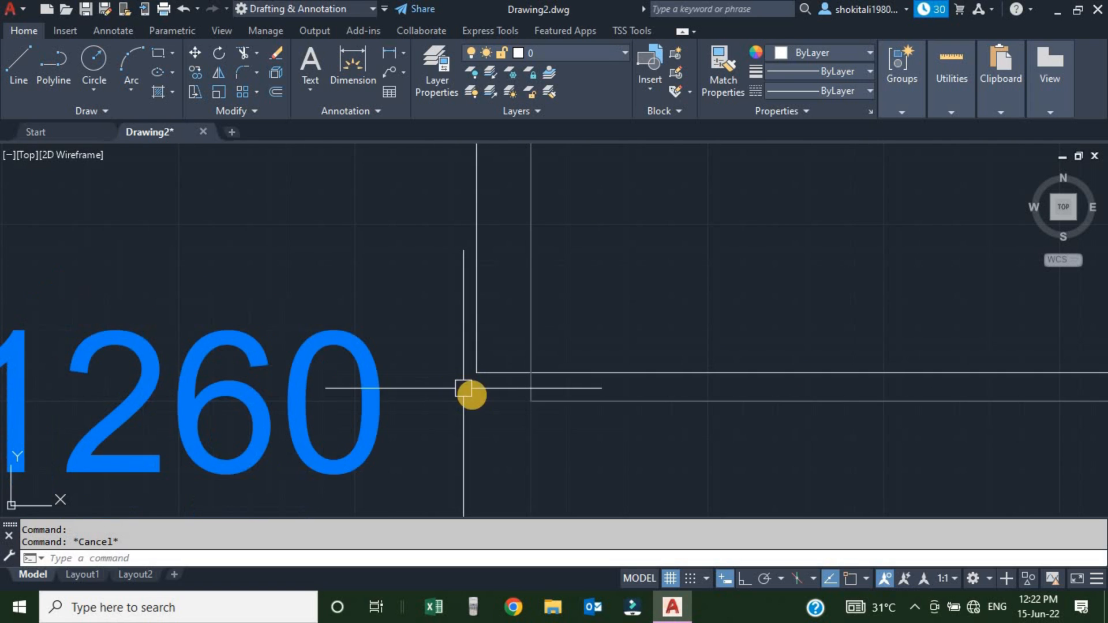
{"action": "scroll", "coordinate": [473, 375], "scroll_direction": "up", "scroll_amount": 2}
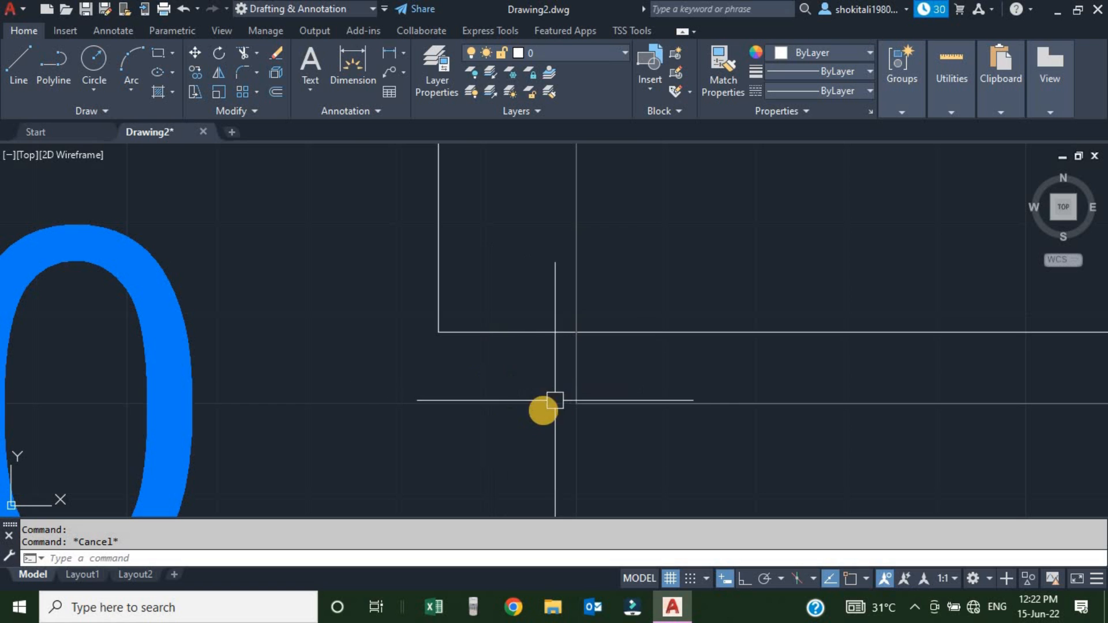
{"action": "scroll", "coordinate": [558, 392], "scroll_direction": "down", "scroll_amount": 3}
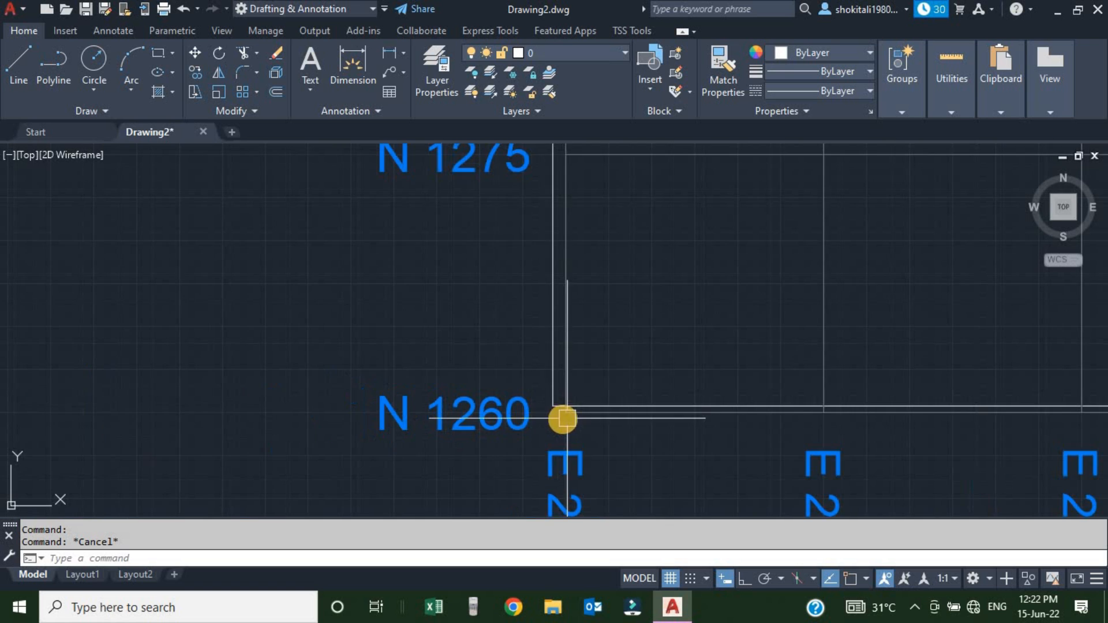
Query the coordinates of the 15-interval grid's lower-left corner with ID, turning object snap on to pick it exactly.
{"action": "scroll", "coordinate": [577, 396], "scroll_direction": "up", "scroll_amount": 3}
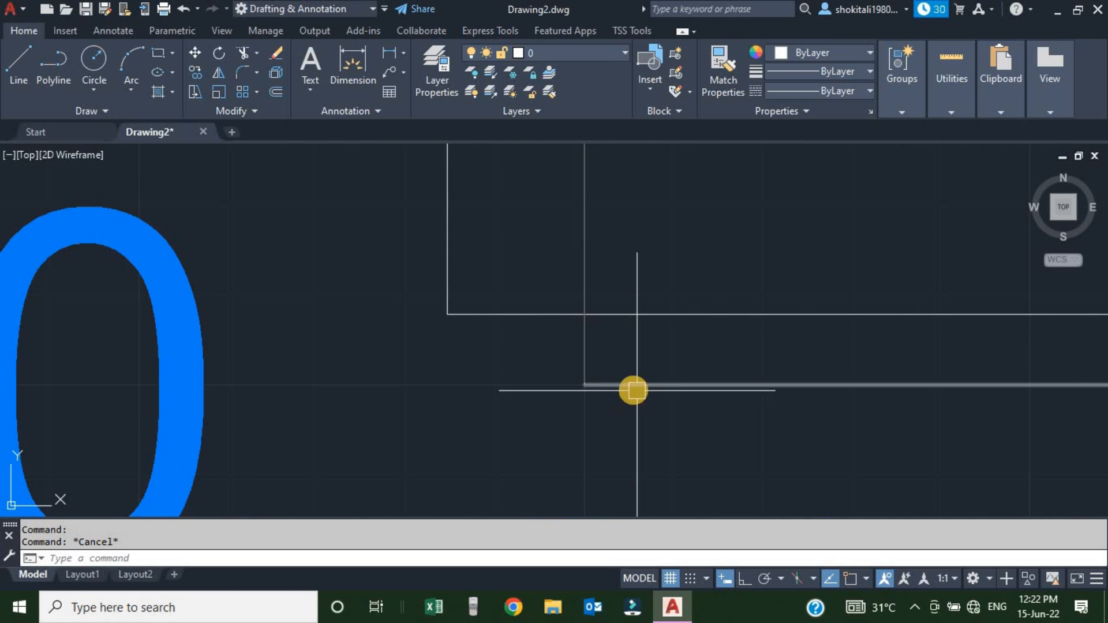
{"action": "type", "text": "ID"}
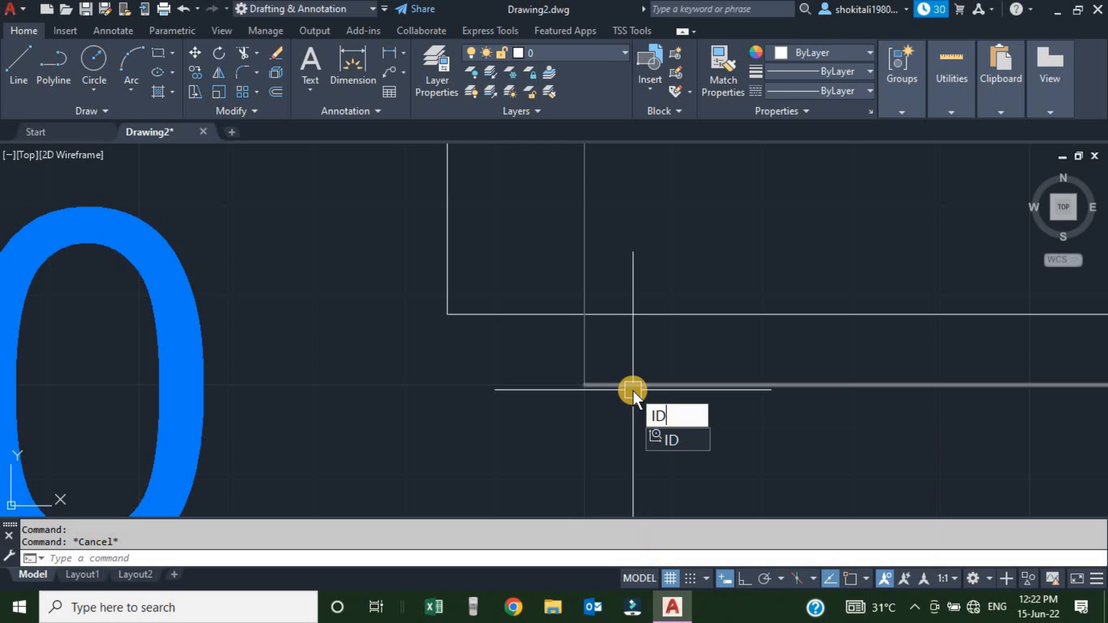
{"action": "key", "text": "Return"}
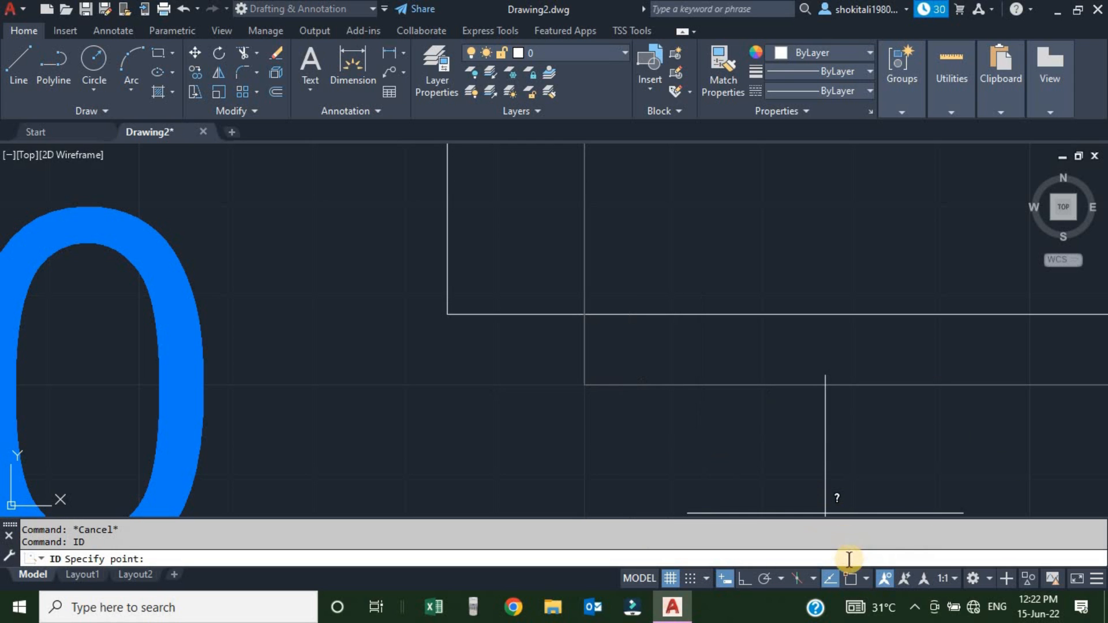
{"action": "left_click", "coordinate": [850, 578]}
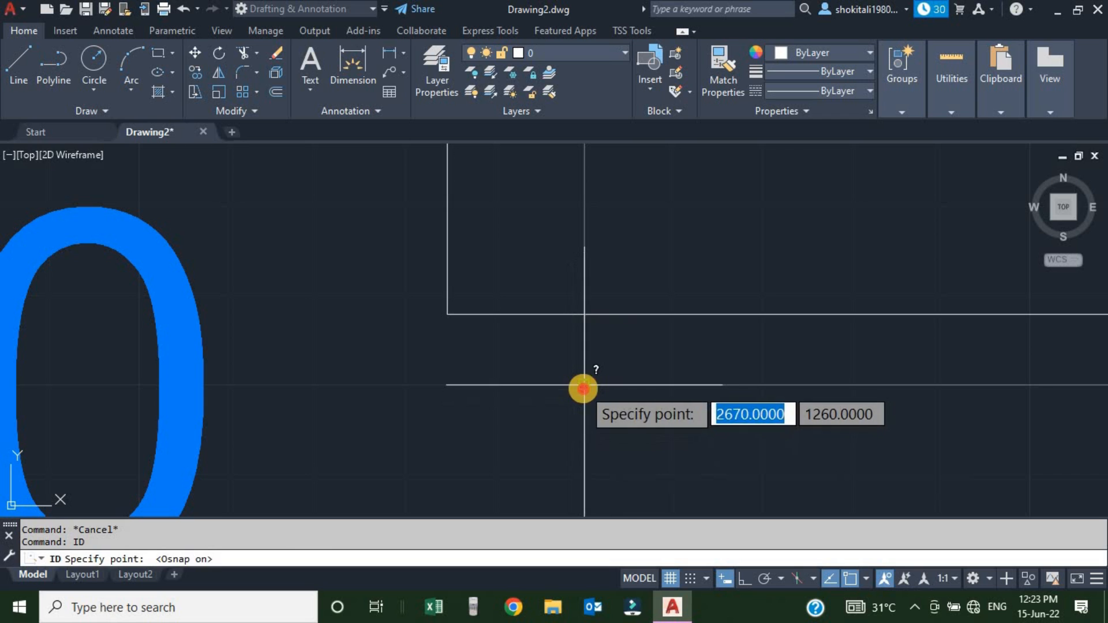
{"action": "left_click", "coordinate": [619, 472]}
Compare the N 1260 and E 2670 labels with the grid corner and the nearby rectangle corner.
{"action": "scroll", "coordinate": [606, 388], "scroll_direction": "down", "scroll_amount": 8}
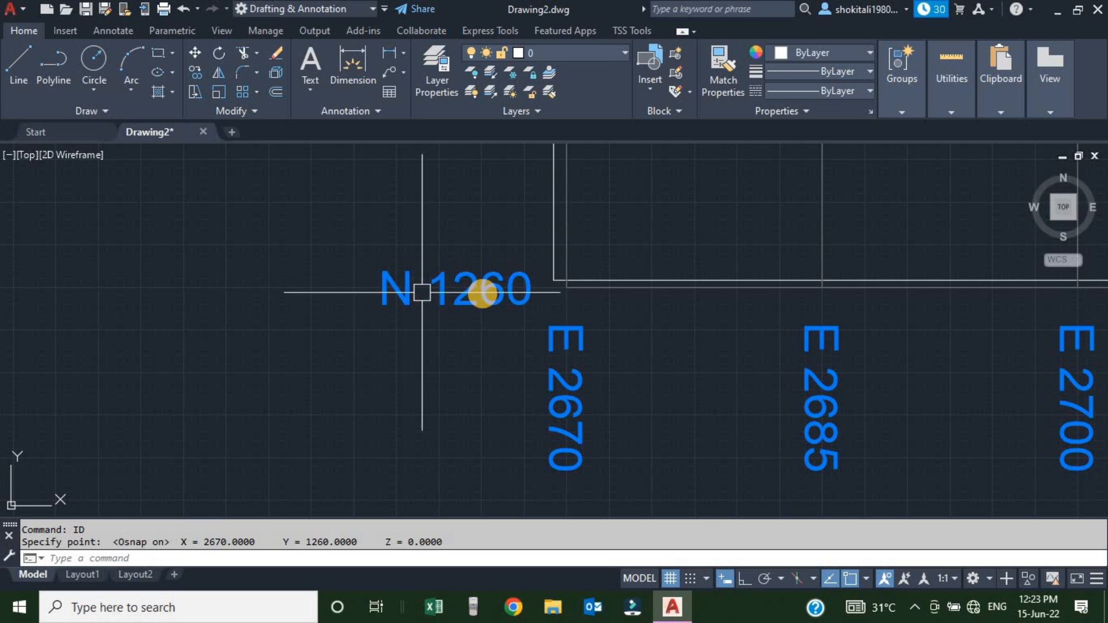
{"action": "scroll", "coordinate": [569, 267], "scroll_direction": "up", "scroll_amount": 5}
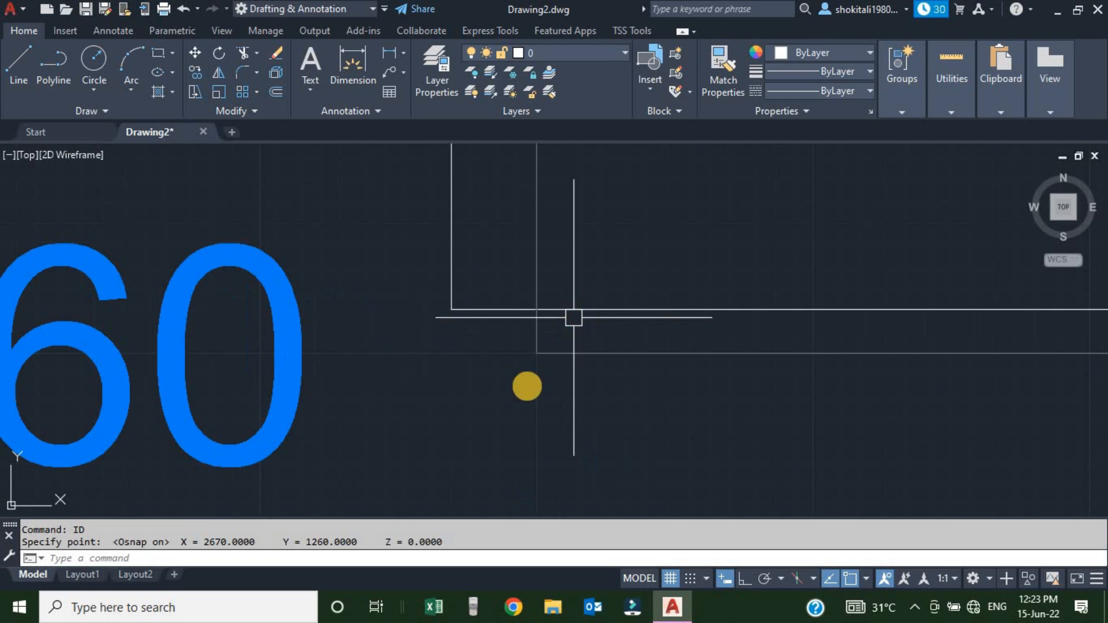
{"action": "scroll", "coordinate": [522, 364], "scroll_direction": "up", "scroll_amount": 2}
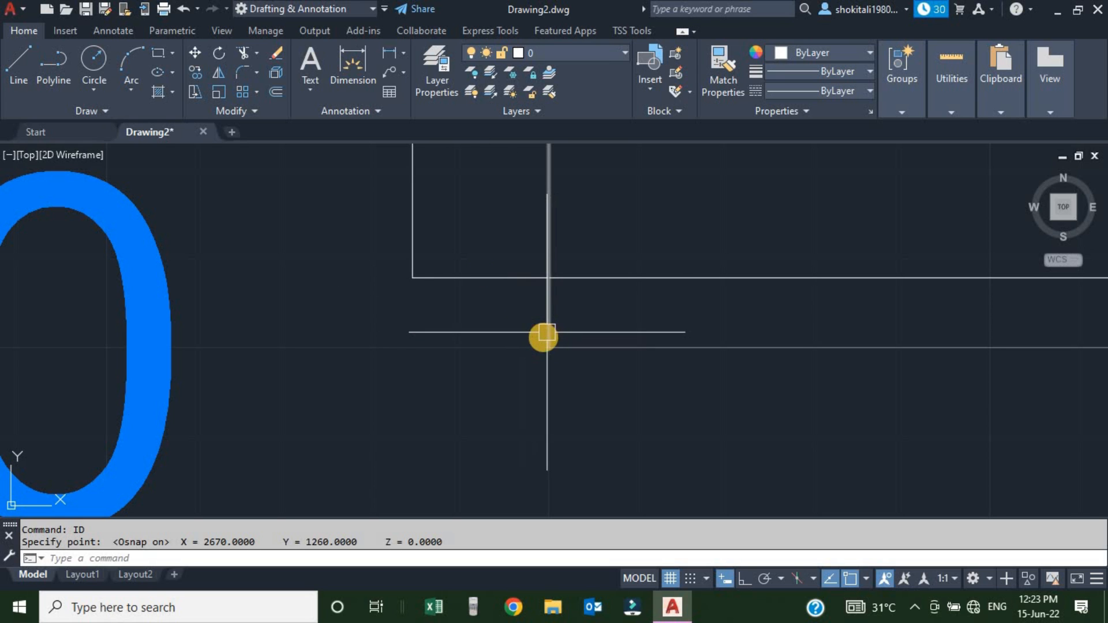
{"action": "scroll", "coordinate": [526, 327], "scroll_direction": "down", "scroll_amount": 10}
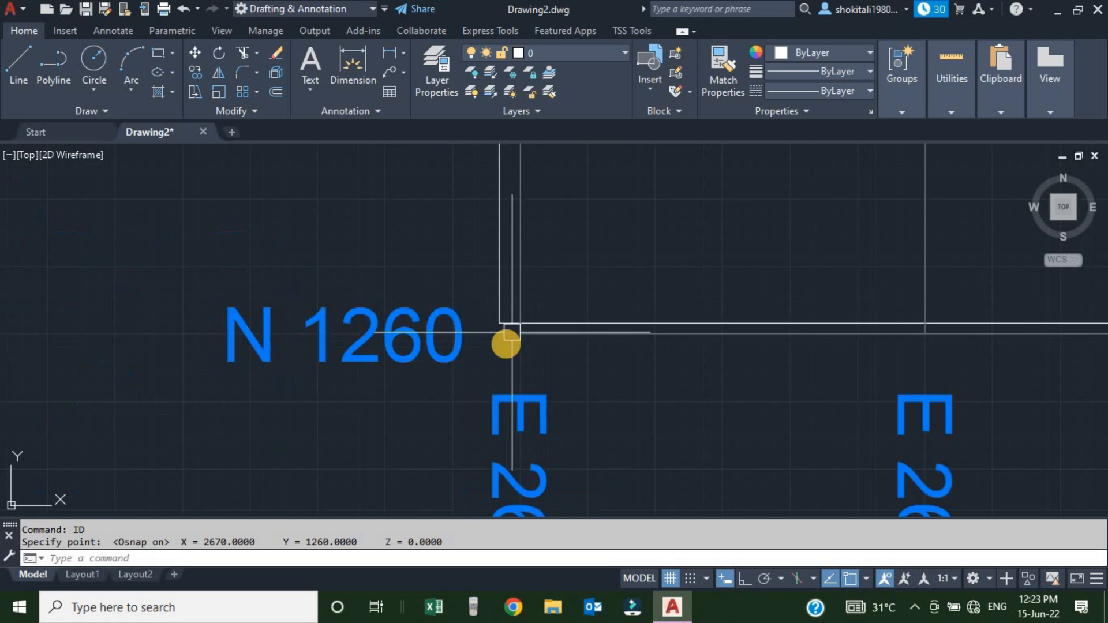
Create a DGRID grid over the duplicate rectangle from lower-left to top-right corner, turning object snap off, with interval 20 and no snapping to grid points.
{"action": "middle_click_drag", "start_coordinate": [654, 312], "coordinate": [602, 348]}
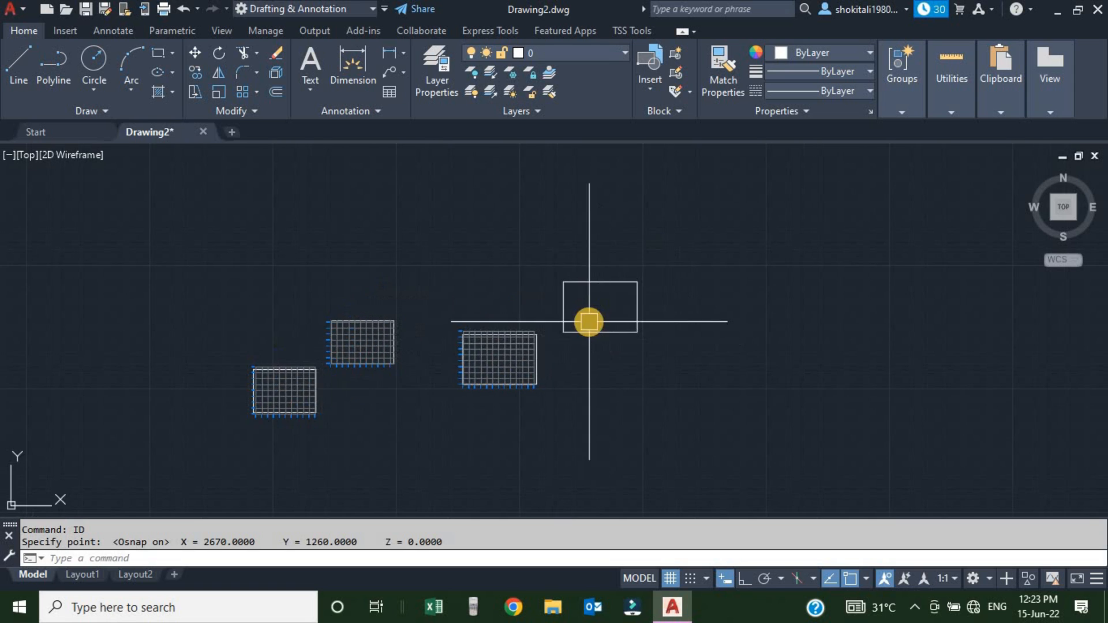
{"action": "scroll", "coordinate": [587, 320], "scroll_direction": "up", "scroll_amount": 5}
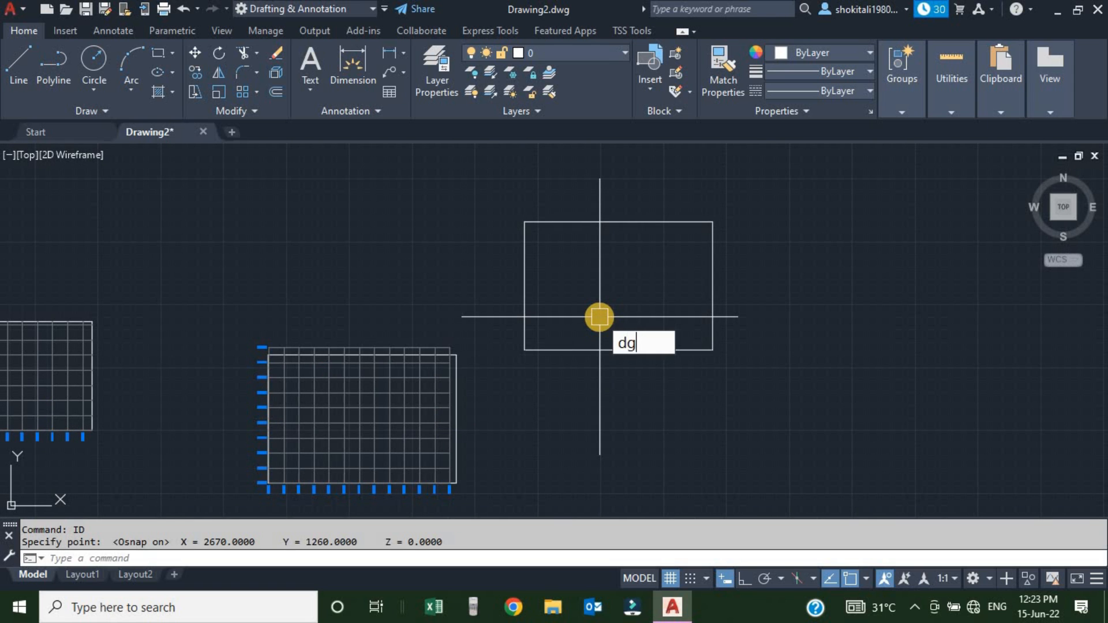
{"action": "type", "text": "i"}
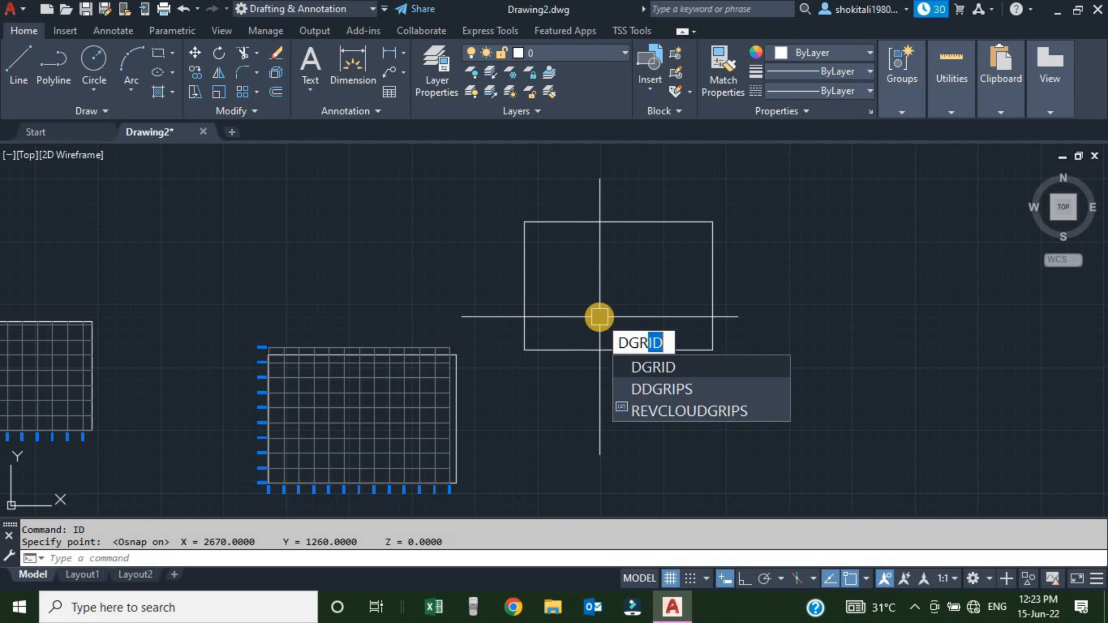
{"action": "key", "text": "Return"}
{"action": "left_click", "coordinate": [524, 349]}
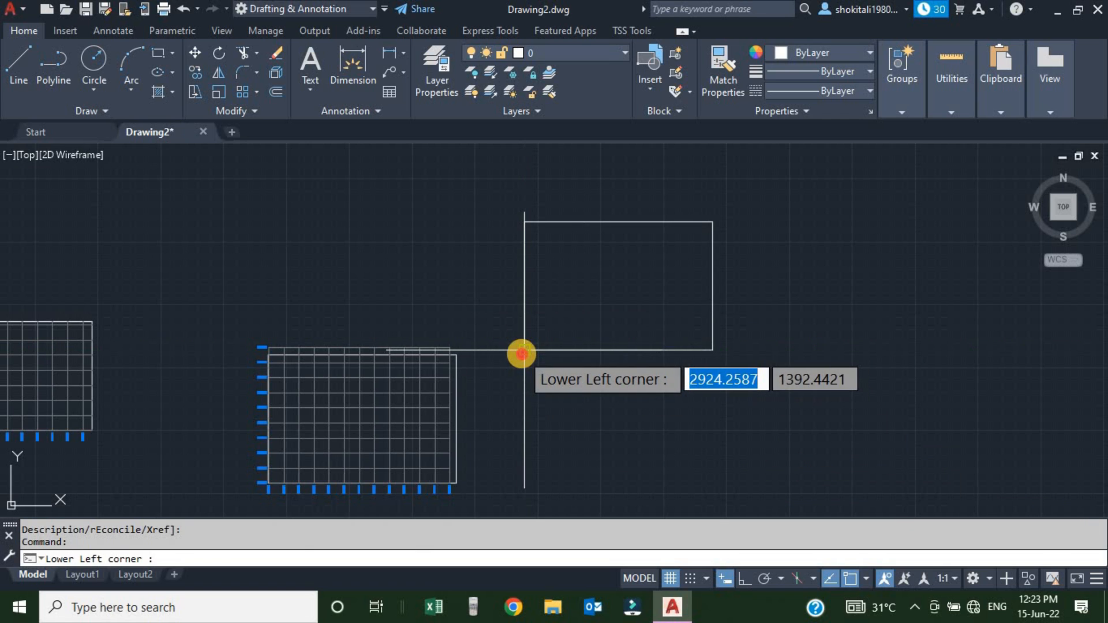
{"action": "left_click", "coordinate": [712, 221]}
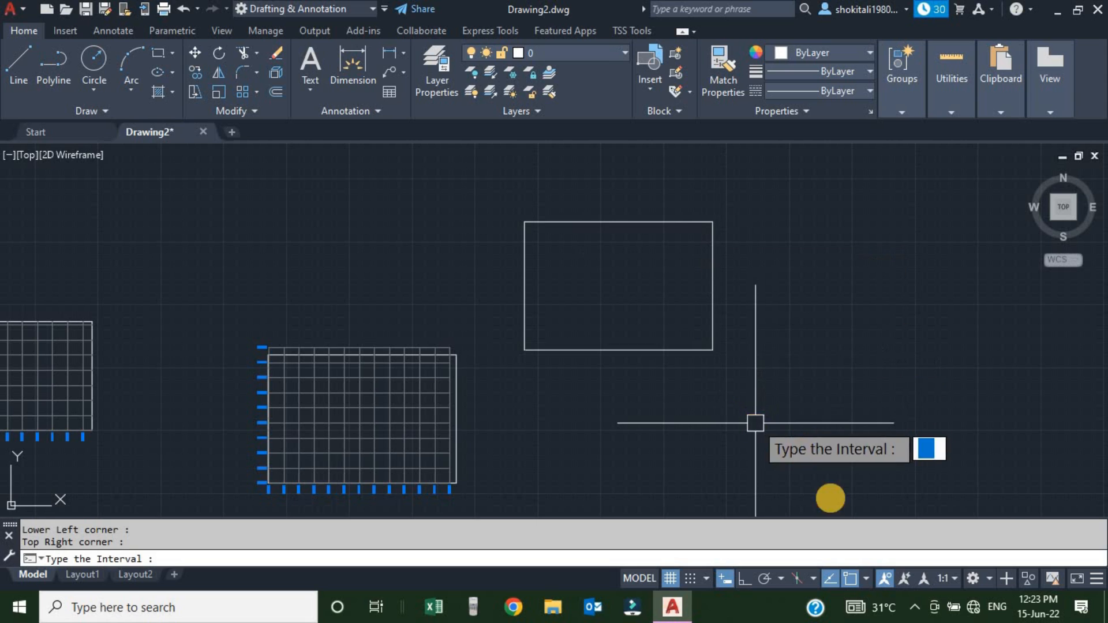
{"action": "left_click", "coordinate": [851, 578]}
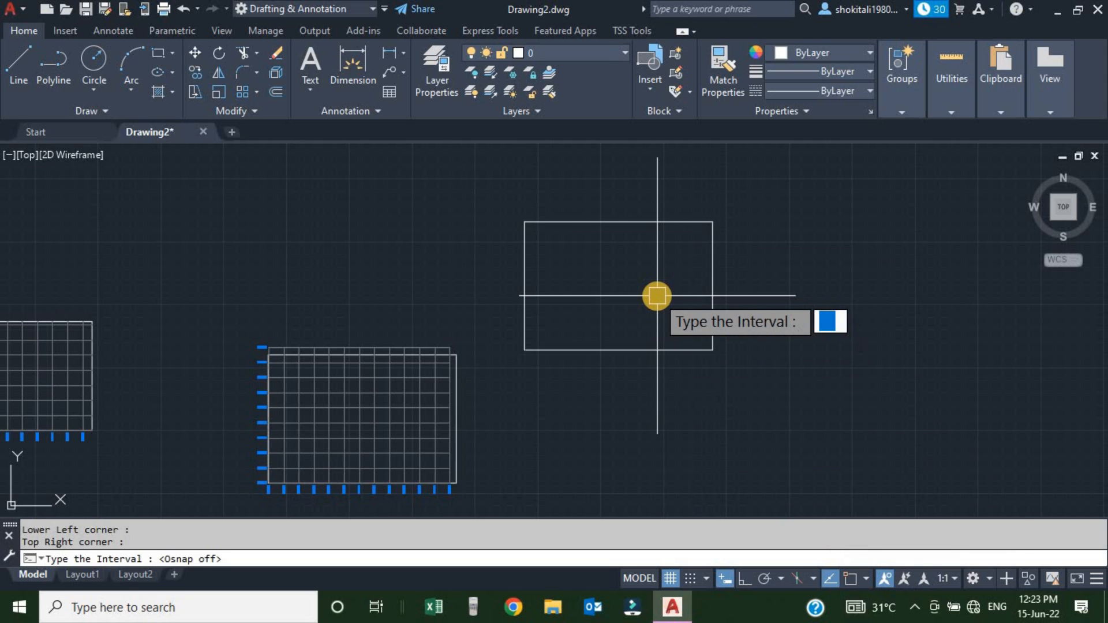
{"action": "type", "text": "20"}
{"action": "key", "text": "Return"}
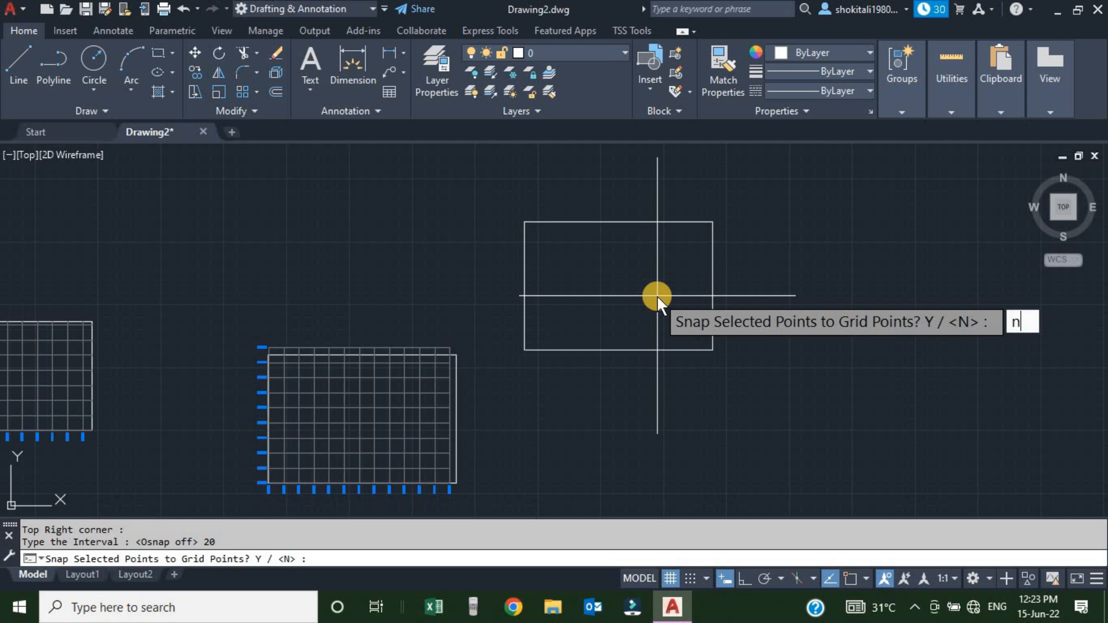
{"action": "type", "text": "n"}
{"action": "key", "text": "Return"}
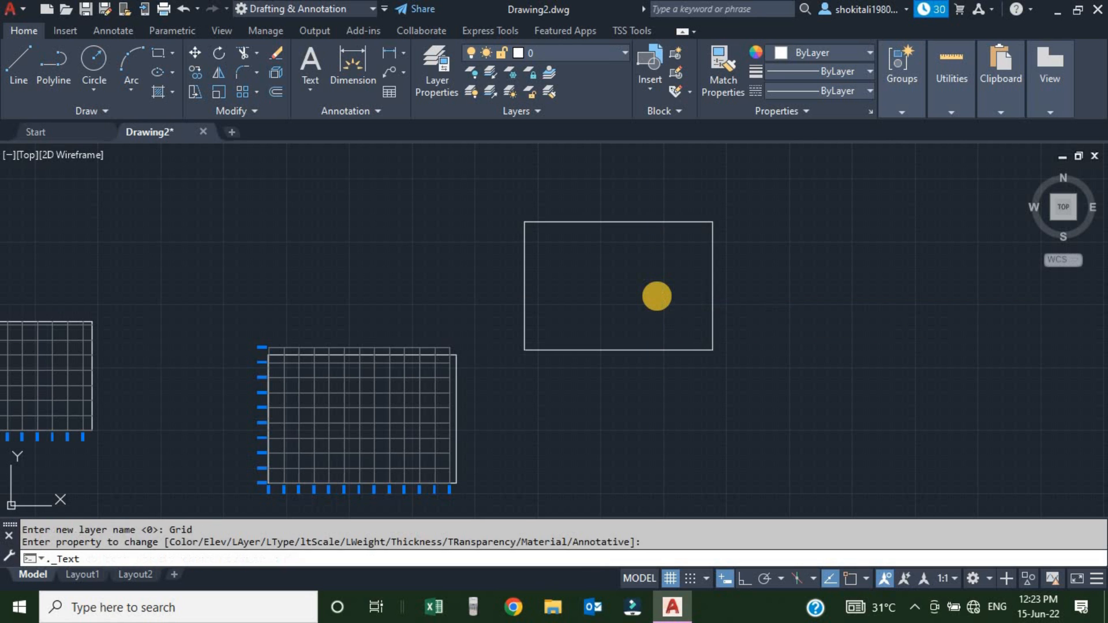
Inspect the lower-left corner of the new grid near the N 1392 label, selecting the bounding rectangle and clearing the selection.
{"action": "scroll", "coordinate": [870, 289], "scroll_direction": "up", "scroll_amount": 5}
{"action": "scroll", "coordinate": [650, 341], "scroll_direction": "down", "scroll_amount": 2}
{"action": "scroll", "coordinate": [930, 237], "scroll_direction": "up", "scroll_amount": 2}
{"action": "left_click", "coordinate": [978, 233]}
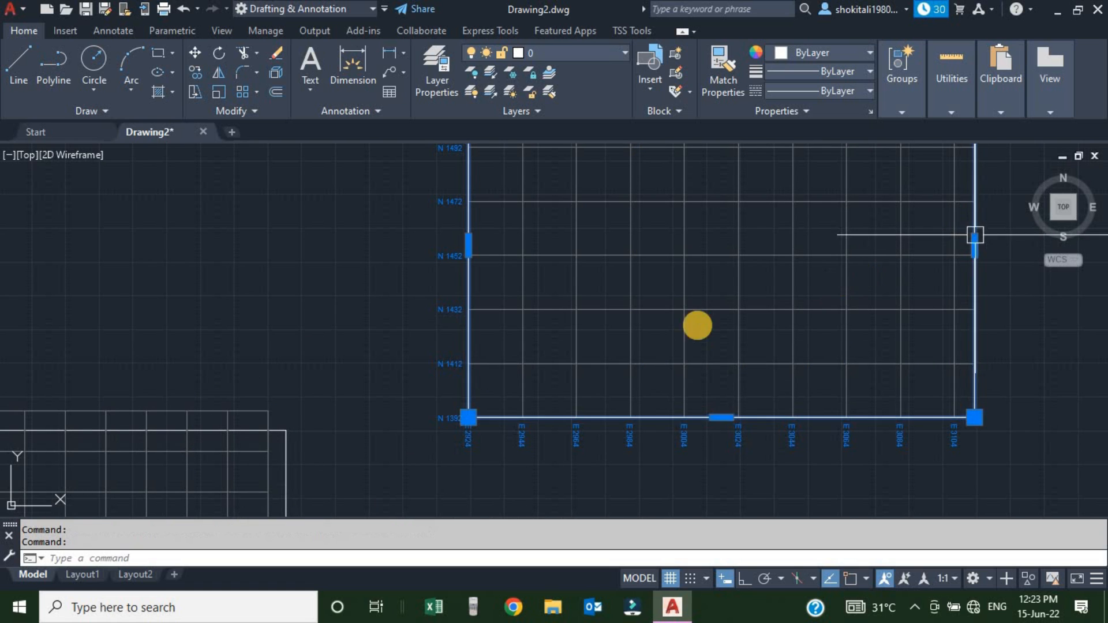
{"action": "scroll", "coordinate": [425, 425], "scroll_direction": "up", "scroll_amount": 6}
{"action": "scroll", "coordinate": [598, 353], "scroll_direction": "up", "scroll_amount": 4}
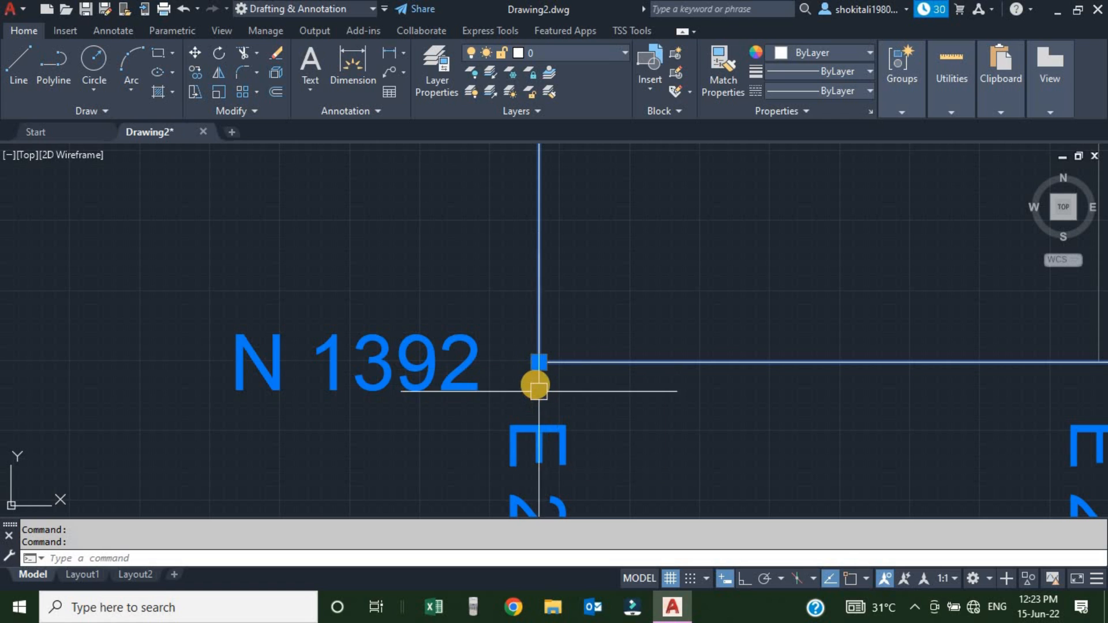
{"action": "scroll", "coordinate": [535, 369], "scroll_direction": "up", "scroll_amount": 4}
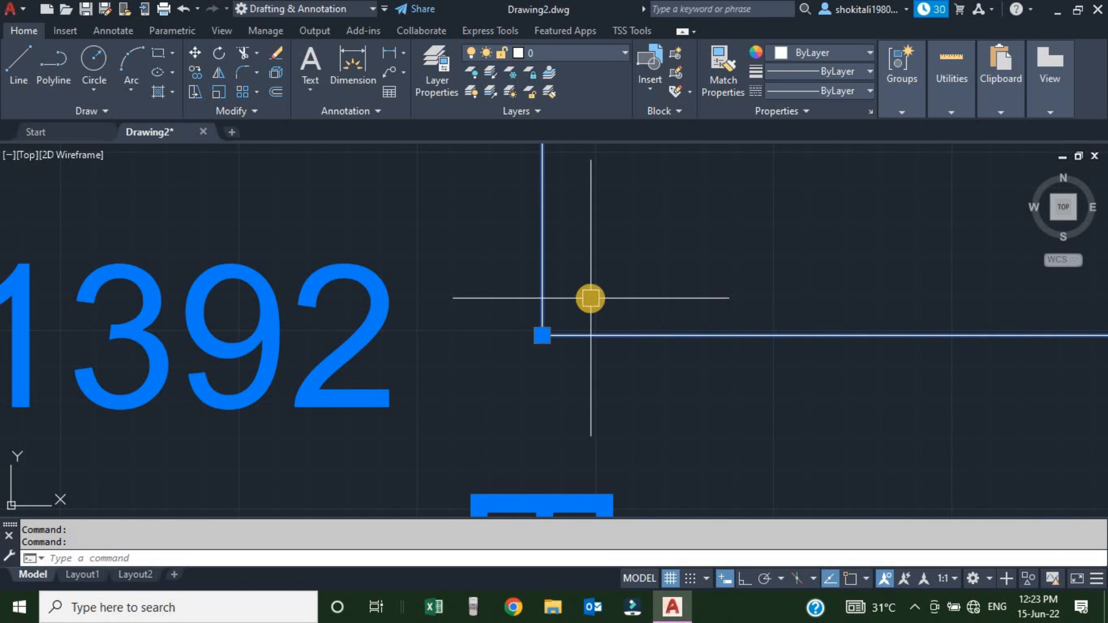
{"action": "key", "text": "Escape"}
Query the coordinates of the 20-interval grid's lower-left corner with ID, with object snap turned on.
{"action": "type", "text": "ID"}
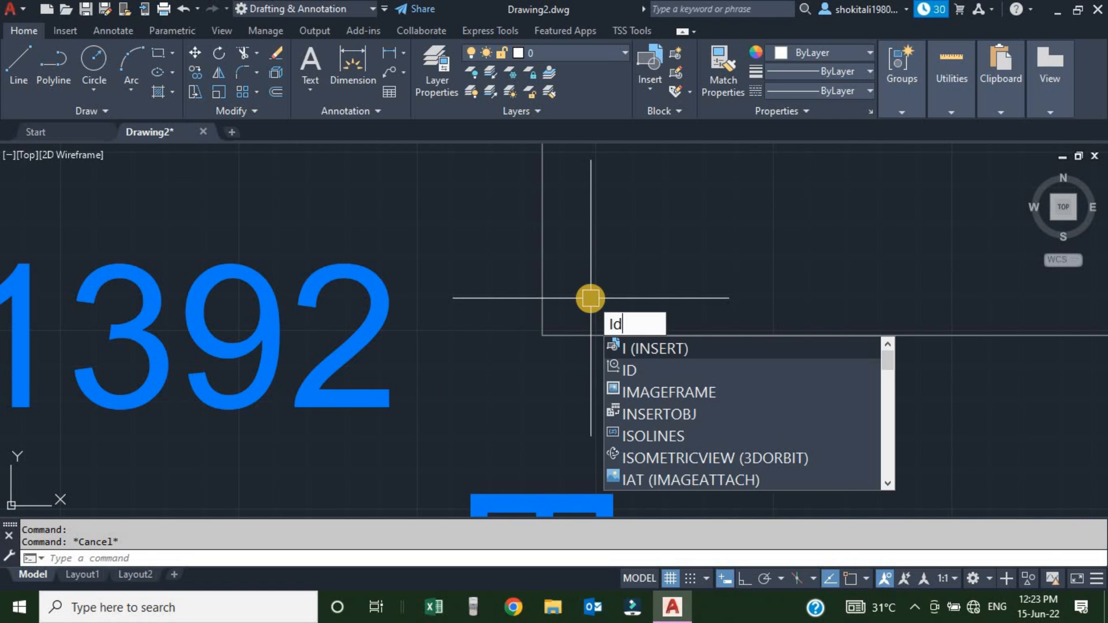
{"action": "key", "text": "Return"}
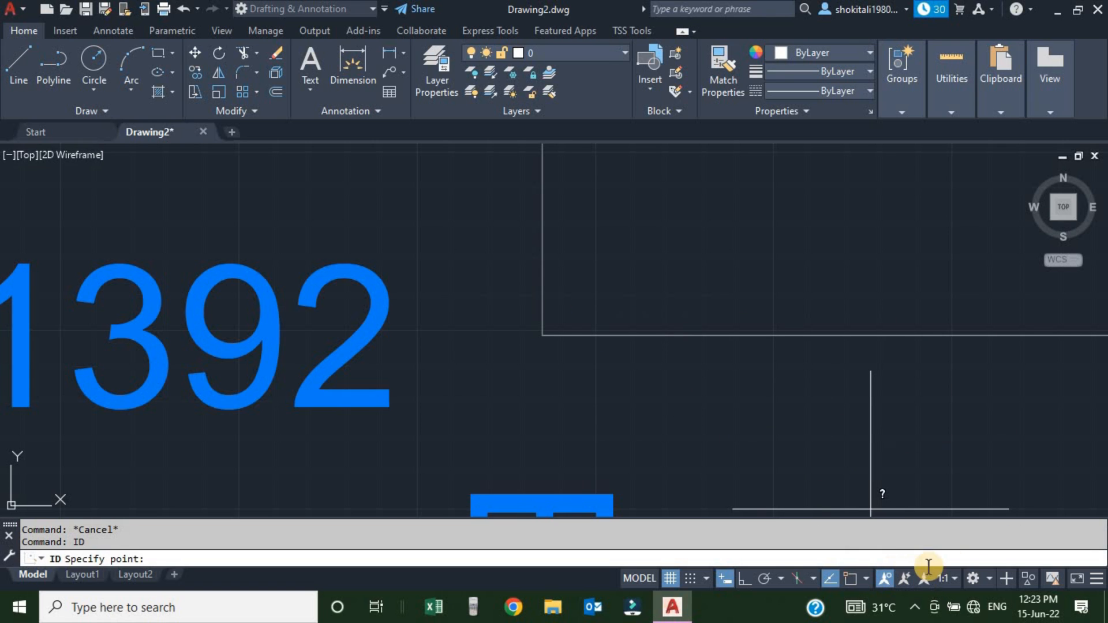
{"action": "left_click", "coordinate": [847, 575]}
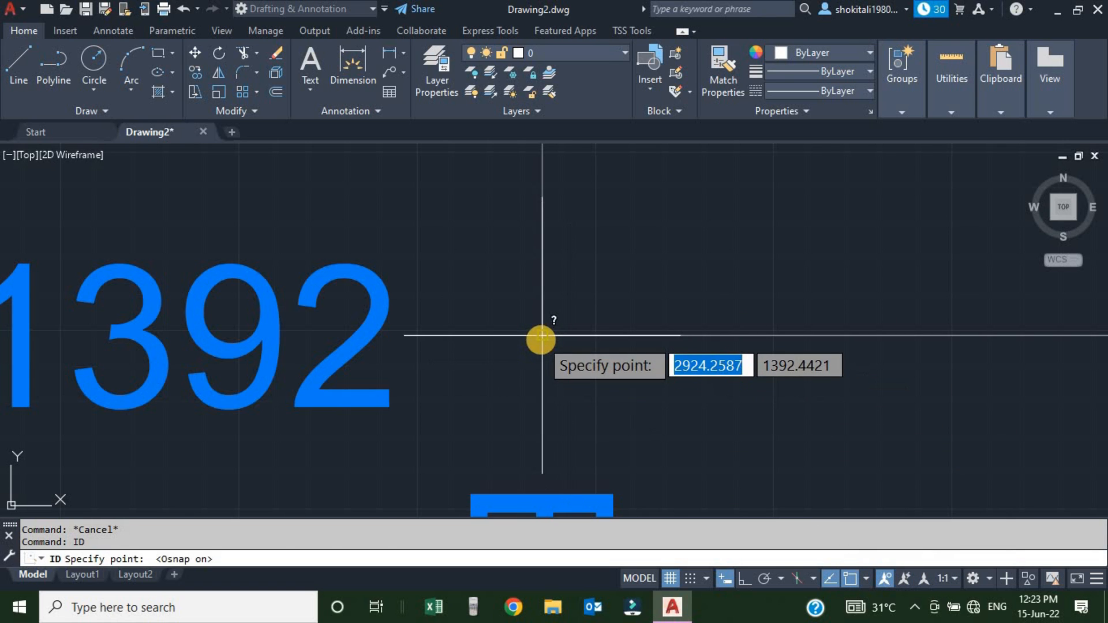
{"action": "left_click", "coordinate": [542, 346]}
Check the N 1392 and E 2924 labels against the lower-left corner of the 20-interval grid.
{"action": "scroll", "coordinate": [566, 364], "scroll_direction": "down", "scroll_amount": 4}
{"action": "middle_click_drag", "start_coordinate": [565, 288], "coordinate": [559, 239]}
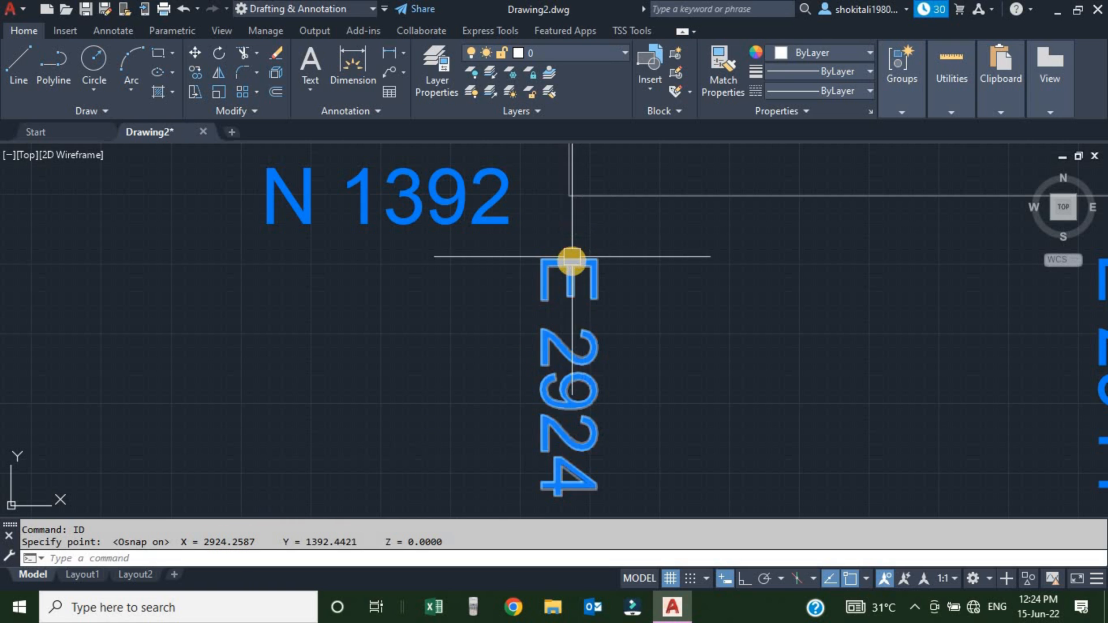
{"action": "middle_click_drag", "start_coordinate": [572, 293], "coordinate": [573, 304]}
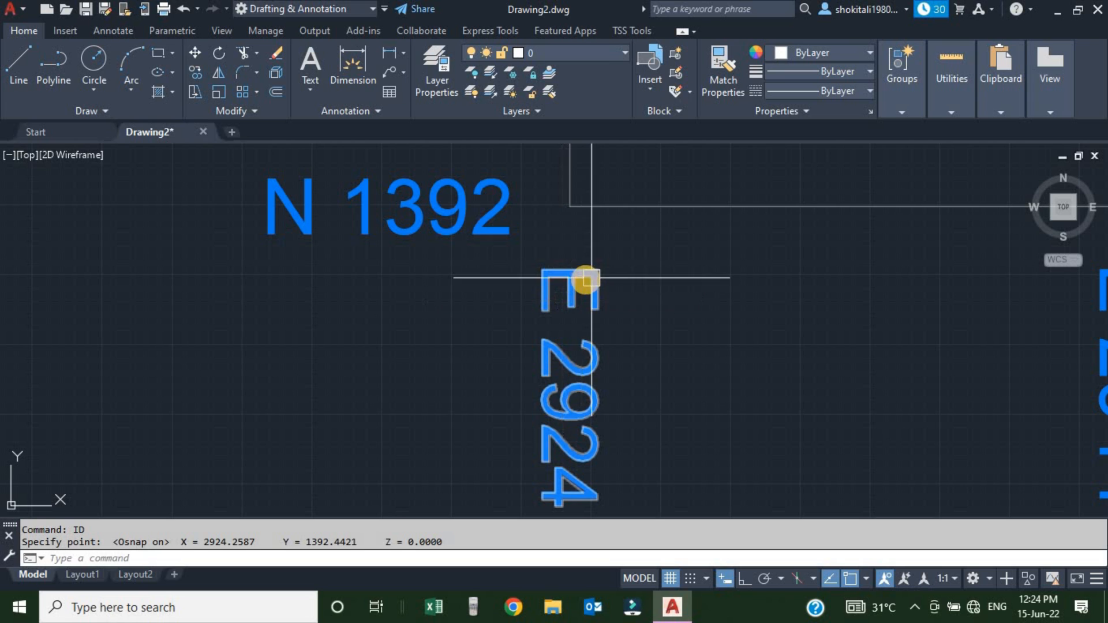
{"action": "scroll", "coordinate": [574, 205], "scroll_direction": "up", "scroll_amount": 4}
{"action": "scroll", "coordinate": [578, 271], "scroll_direction": "up", "scroll_amount": 5}
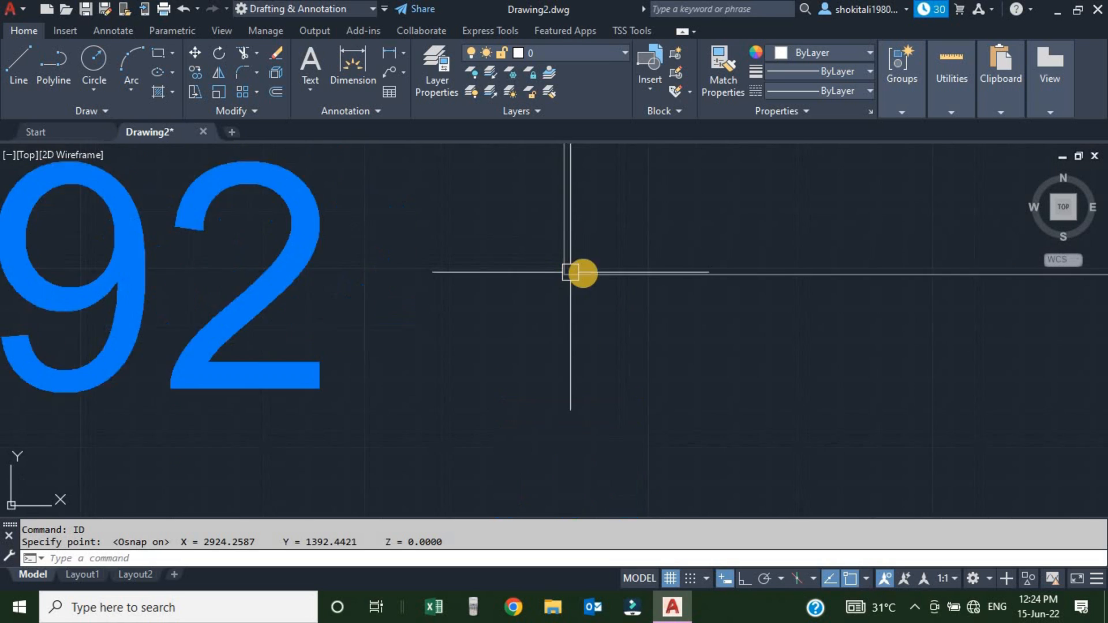
{"action": "scroll", "coordinate": [462, 281], "scroll_direction": "down", "scroll_amount": 4}
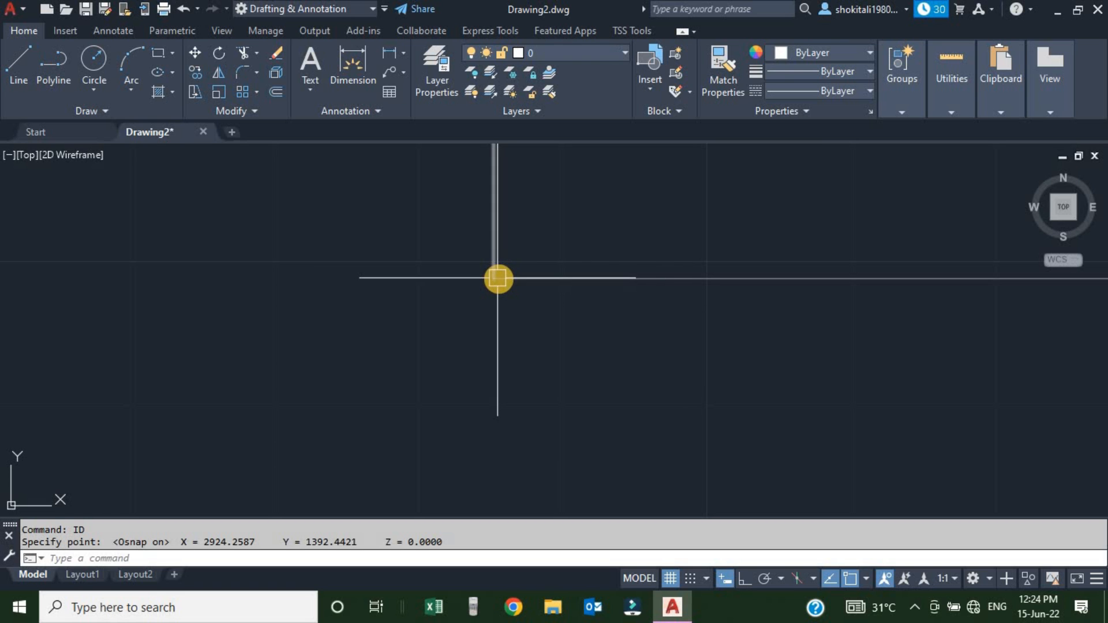
{"action": "scroll", "coordinate": [519, 288], "scroll_direction": "down", "scroll_amount": 5}
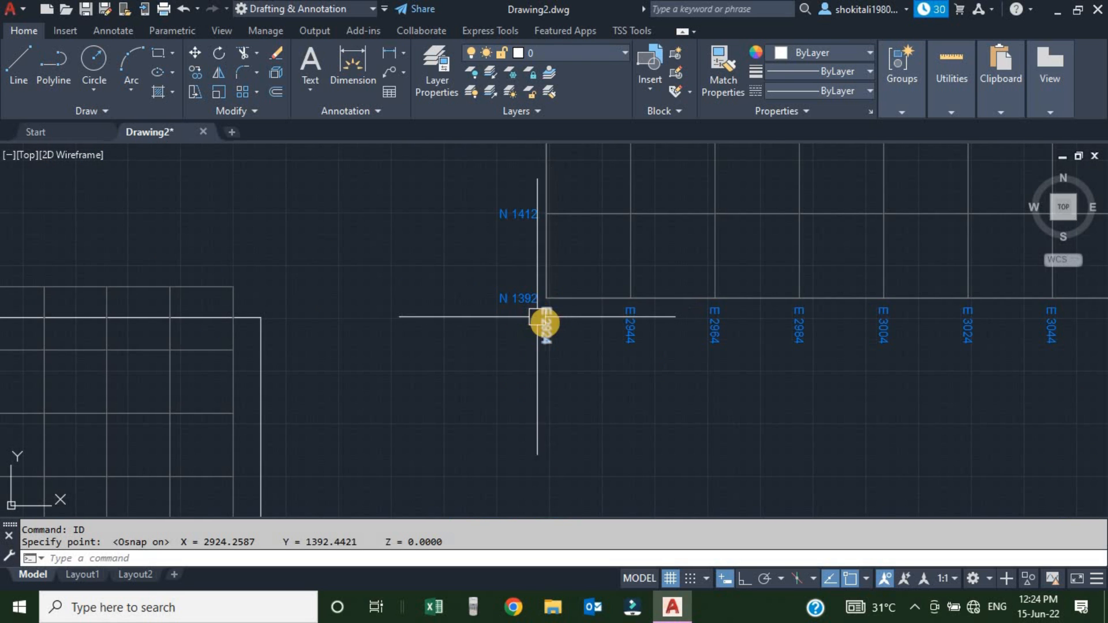
Re-examine the lower-left corner of the 15-interval grid against its bounding rectangle and the N 1260 and E 2670 labels.
{"action": "scroll", "coordinate": [543, 323], "scroll_direction": "down", "scroll_amount": 8}
{"action": "middle_click_drag", "start_coordinate": [472, 351], "coordinate": [536, 349]}
{"action": "scroll", "coordinate": [464, 403], "scroll_direction": "up", "scroll_amount": 6}
{"action": "scroll", "coordinate": [390, 393], "scroll_direction": "up", "scroll_amount": 6}
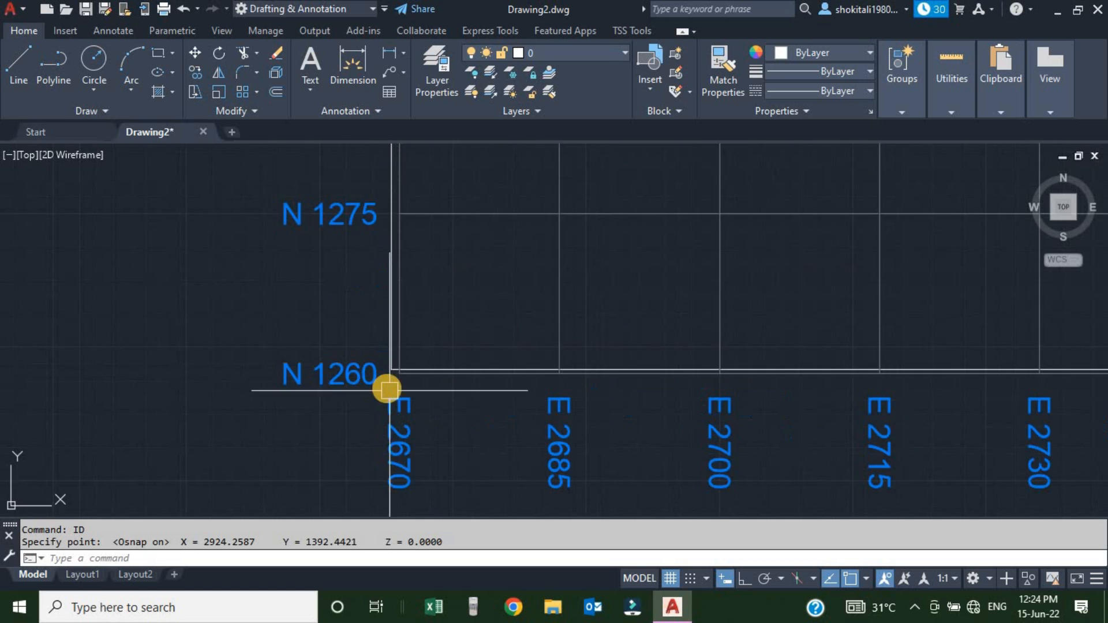
{"action": "scroll", "coordinate": [387, 390], "scroll_direction": "up", "scroll_amount": 3}
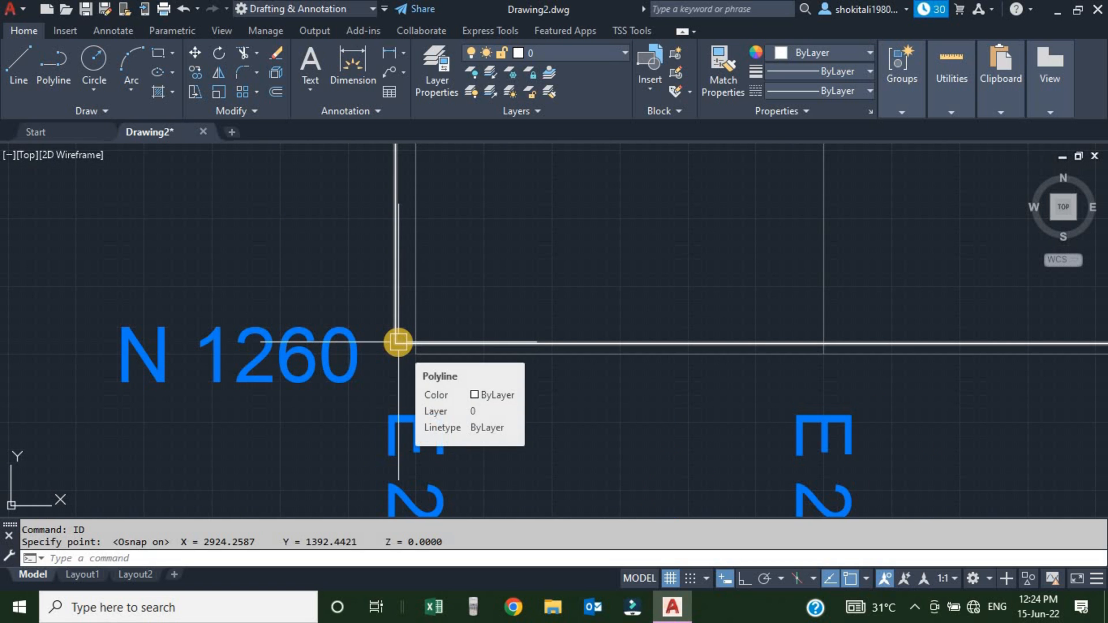
{"action": "scroll", "coordinate": [400, 349], "scroll_direction": "down", "scroll_amount": 5}
{"action": "scroll", "coordinate": [354, 366], "scroll_direction": "up", "scroll_amount": 4}
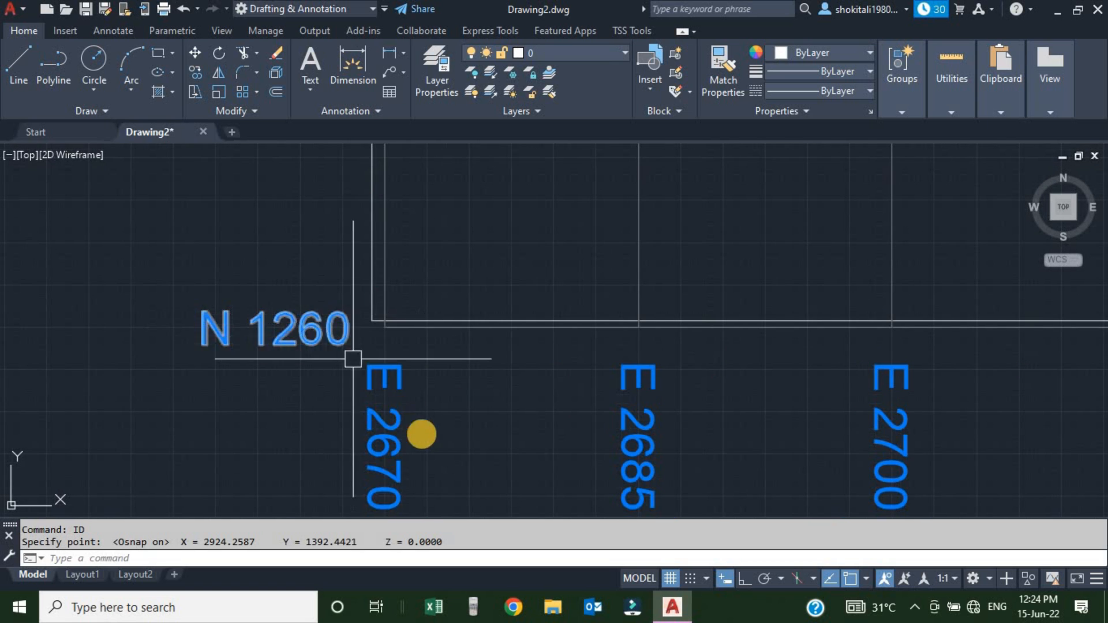
Review the grids side by side, focusing on how the whole 15-interval grid fits its rectangle.
{"action": "scroll", "coordinate": [364, 363], "scroll_direction": "down", "scroll_amount": 5}
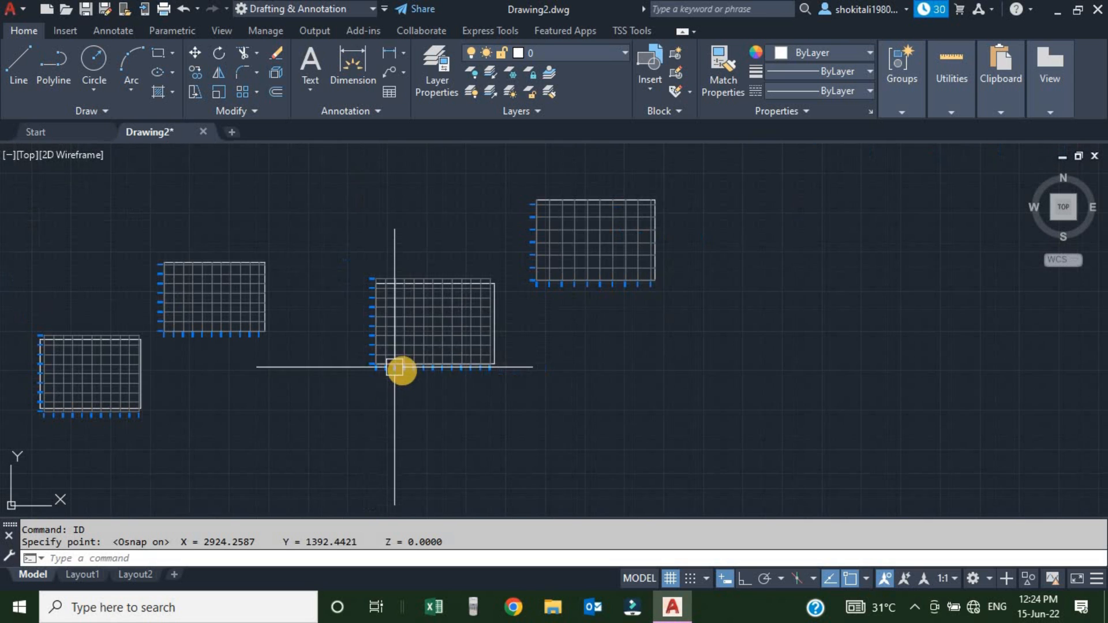
{"action": "scroll", "coordinate": [499, 341], "scroll_direction": "up", "scroll_amount": 2}
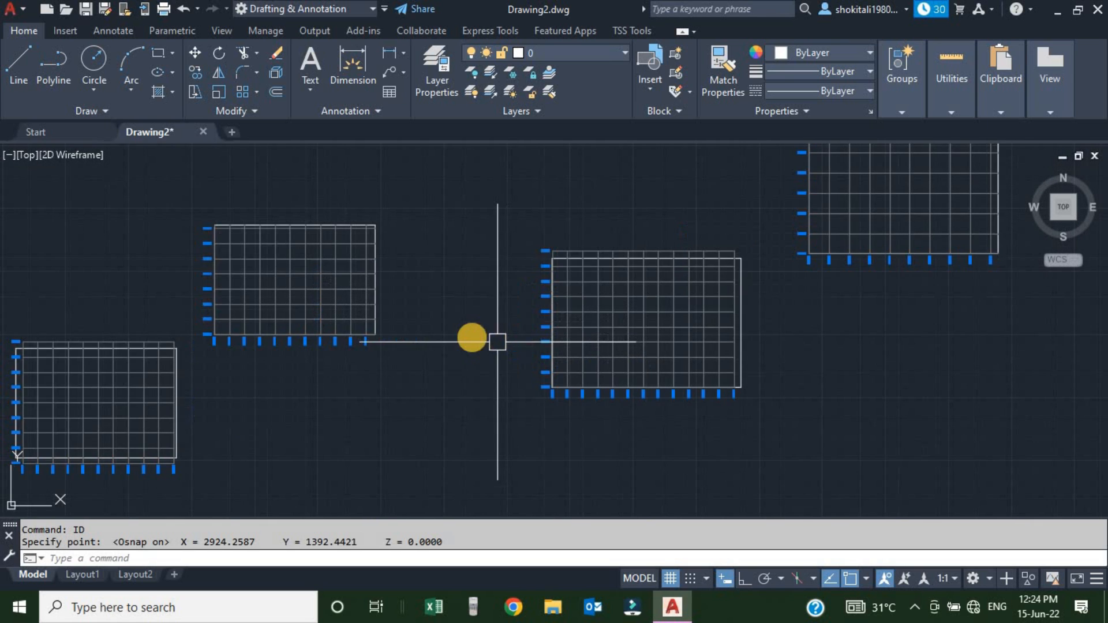
{"action": "scroll", "coordinate": [670, 322], "scroll_direction": "up", "scroll_amount": 4}
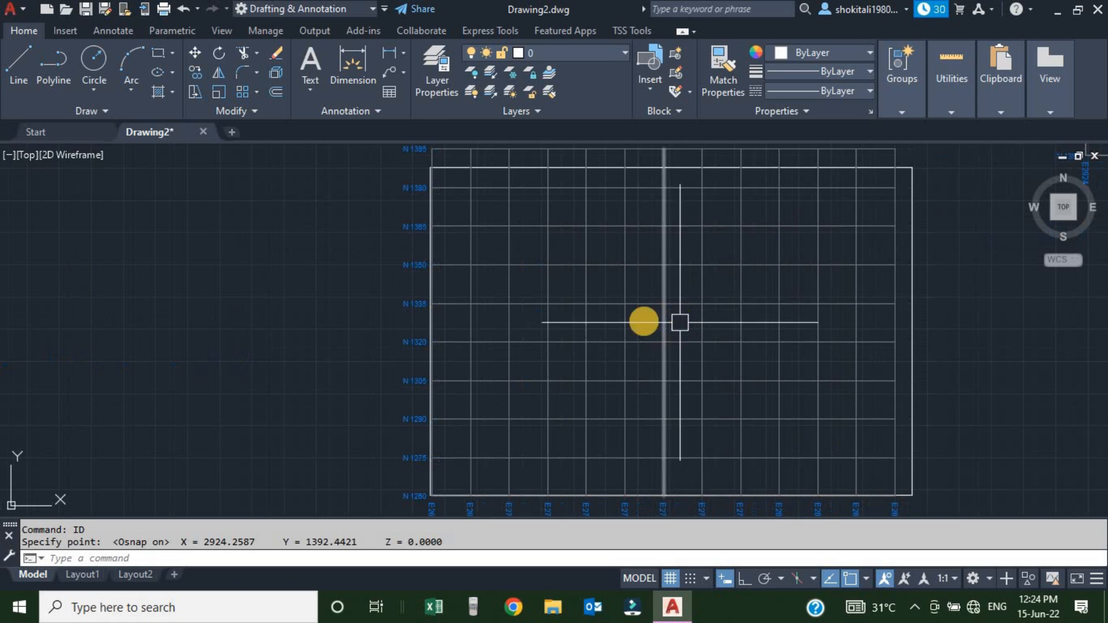
{"action": "middle_click_drag", "start_coordinate": [680, 322], "coordinate": [610, 326]}
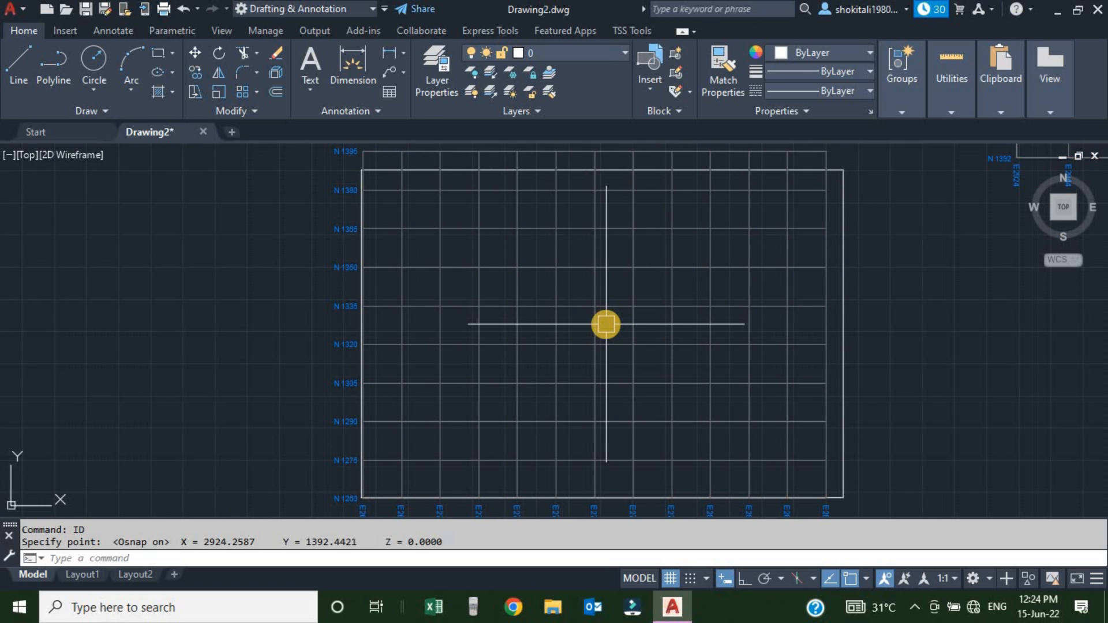